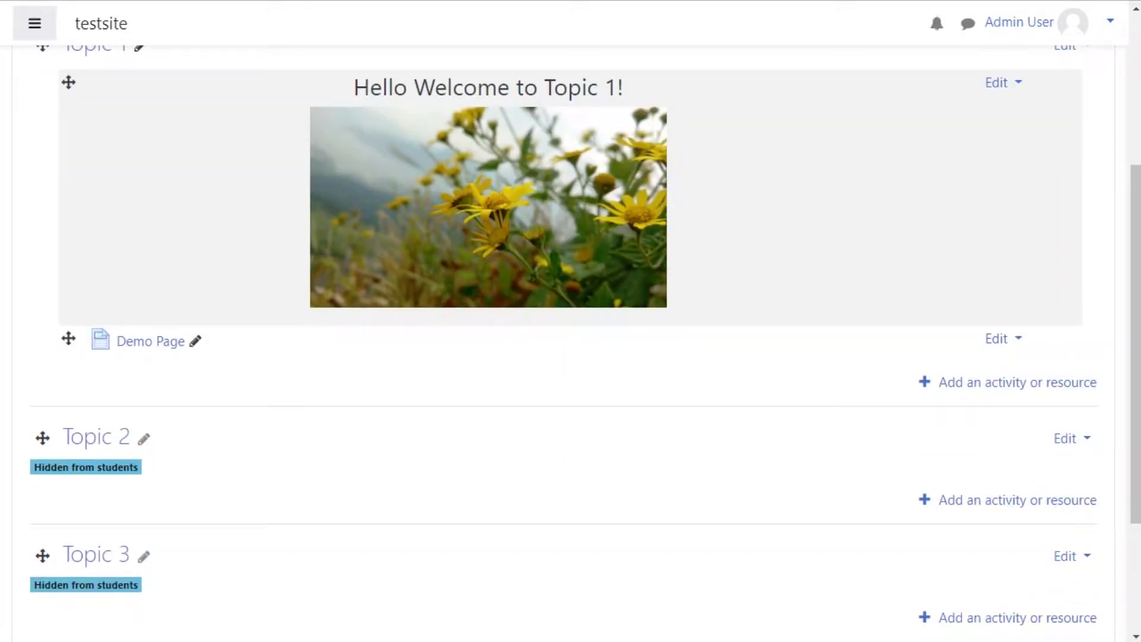
- Add a new Assignment activity to Topic 1
{"action": "scroll", "coordinate": [570, 332], "scroll_direction": "up", "scroll_amount": 2}
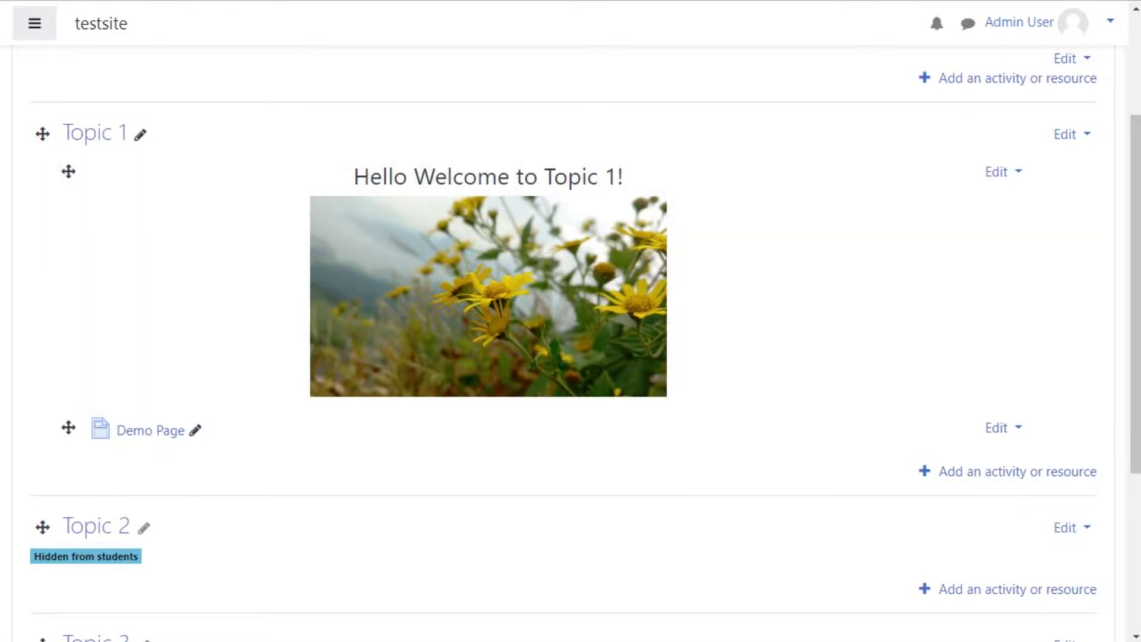
{"action": "left_click", "coordinate": [1017, 471]}
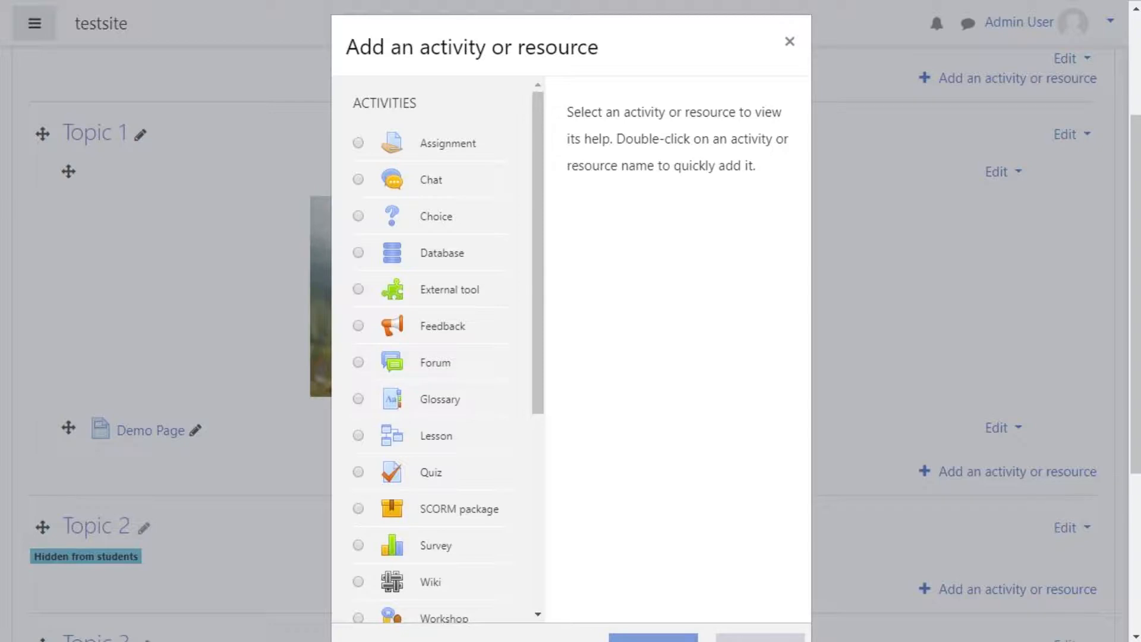
{"action": "left_click", "coordinate": [359, 144]}
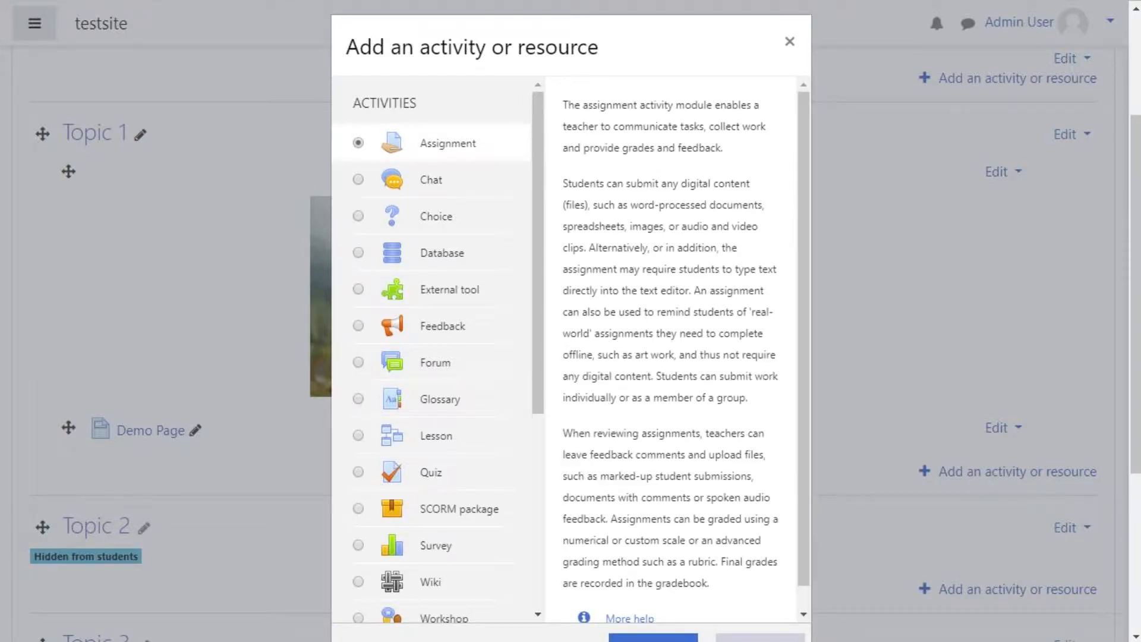
{"action": "scroll", "coordinate": [442, 357], "scroll_direction": "down", "scroll_amount": 5}
{"action": "scroll", "coordinate": [443, 356], "scroll_direction": "up", "scroll_amount": 5}
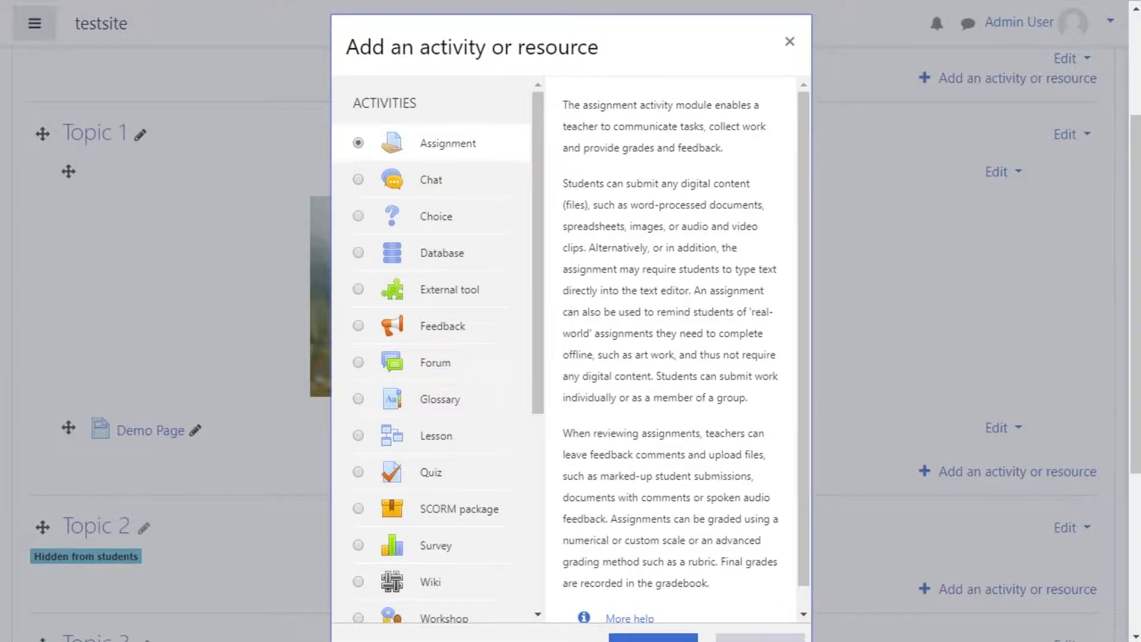
{"action": "scroll", "coordinate": [671, 297], "scroll_direction": "down", "scroll_amount": 6}
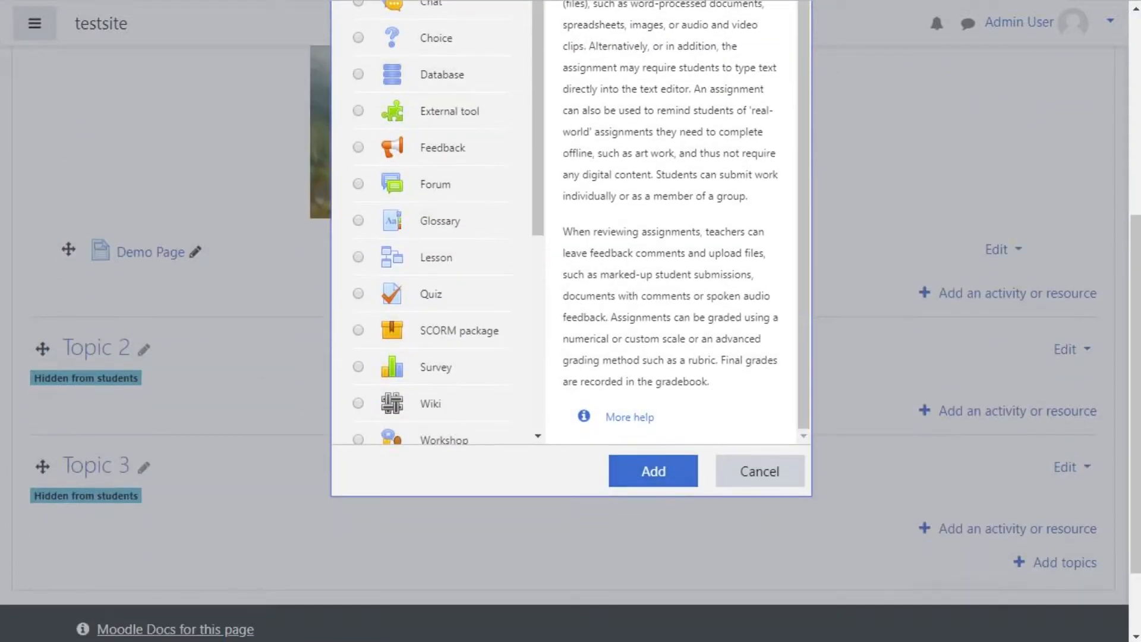
{"action": "scroll", "coordinate": [671, 297], "scroll_direction": "up", "scroll_amount": 10}
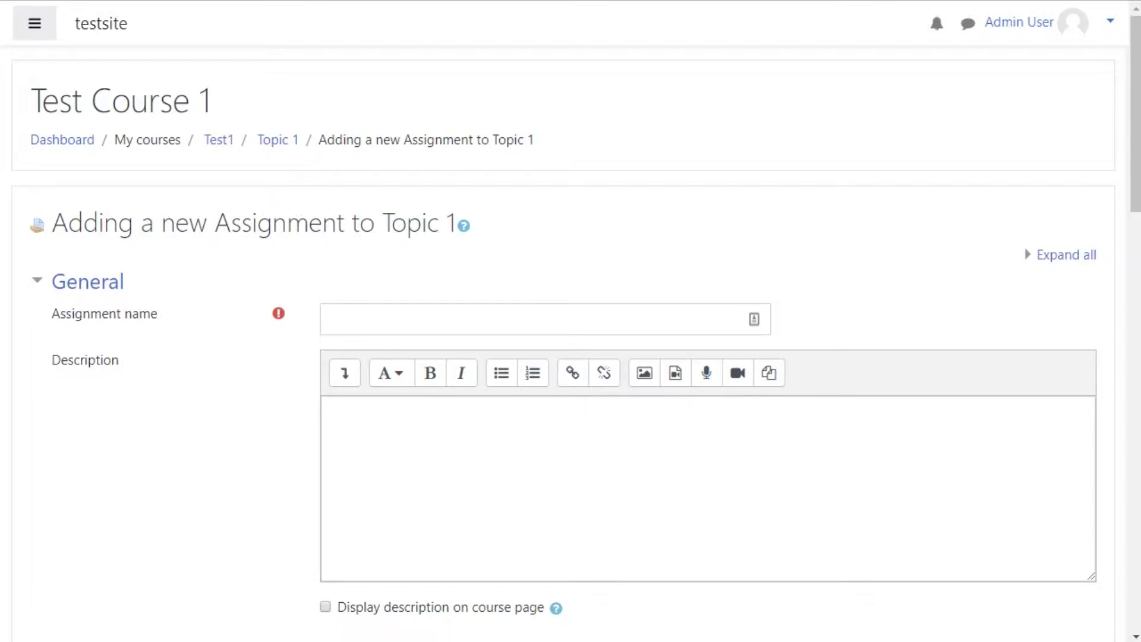
- Name the assignment "Assignment Task 1" and make the Description editor taller
{"action": "left_click", "coordinate": [332, 319]}
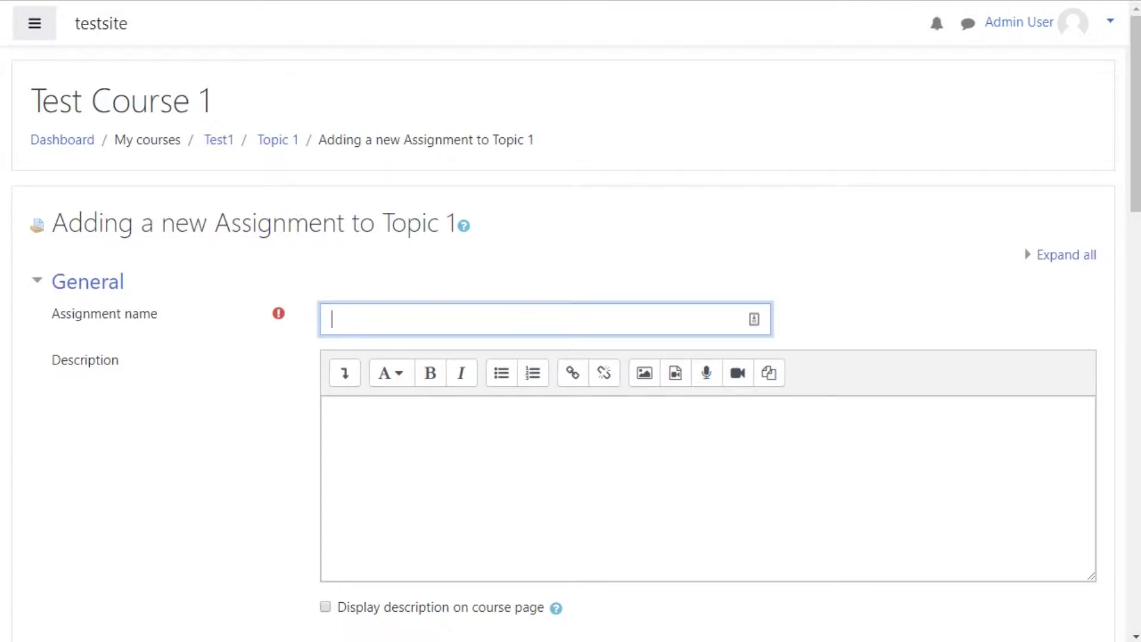
{"action": "type", "text": "Assignment Task 1"}
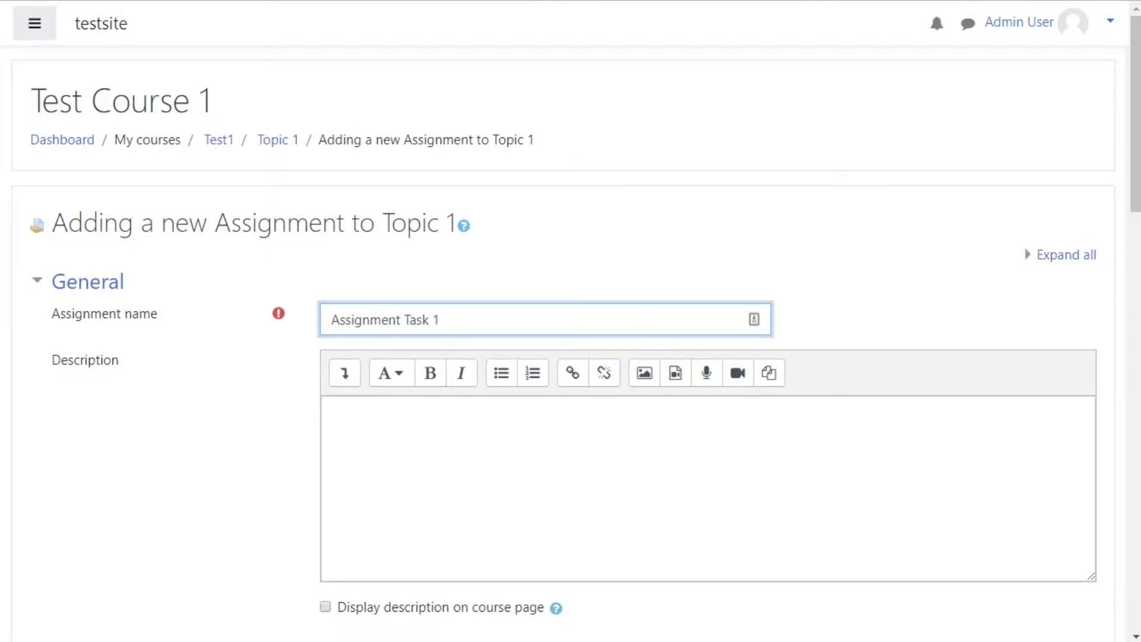
{"action": "scroll", "coordinate": [570, 339], "scroll_direction": "down", "scroll_amount": 3}
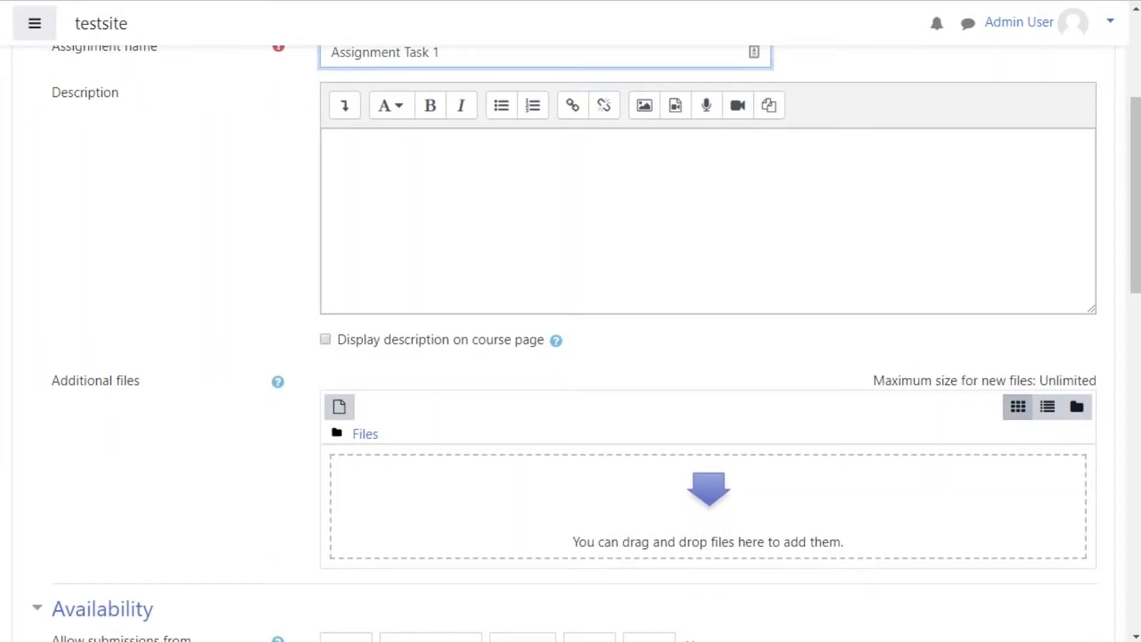
{"action": "left_click_drag", "start_coordinate": [1092, 309], "coordinate": [1092, 370]}
{"action": "scroll", "coordinate": [570, 339], "scroll_direction": "up", "scroll_amount": 4}
{"action": "left_click", "coordinate": [333, 411]}
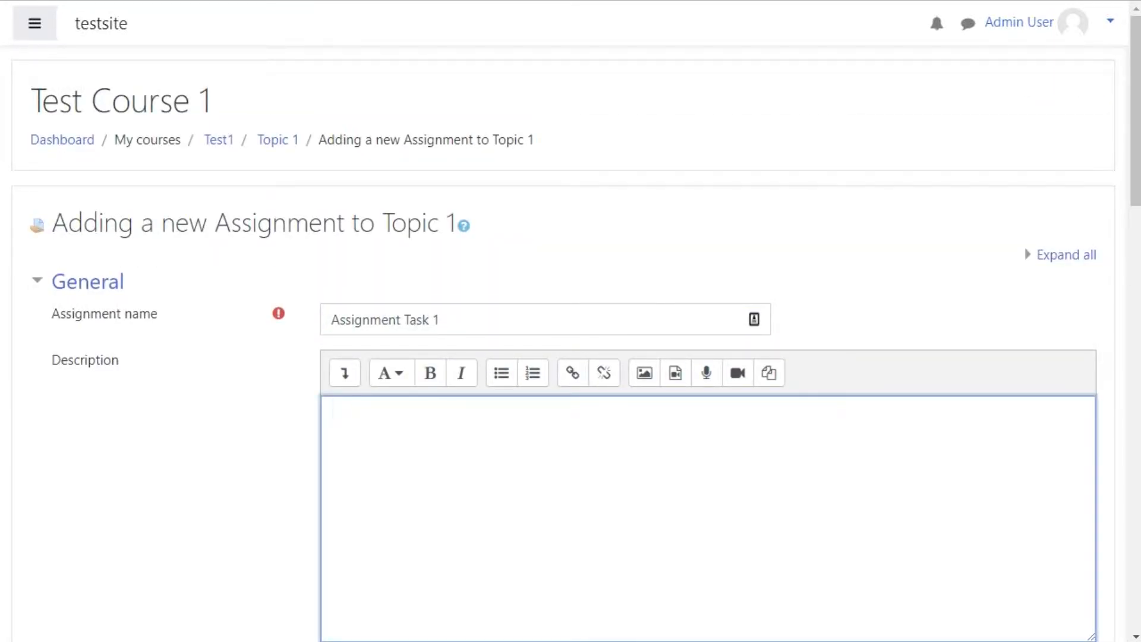
- Show the full set of description formatting tools and write the centred heading "Why do you love using moodle?", followed by a new line
{"action": "left_click", "coordinate": [345, 373]}
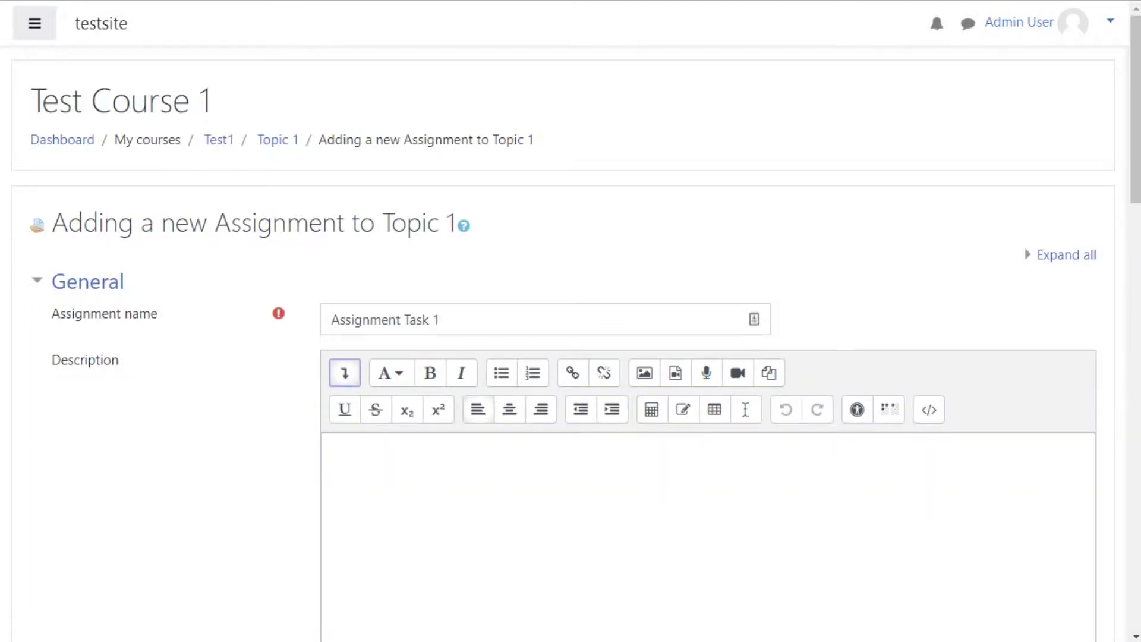
{"action": "left_click", "coordinate": [391, 373]}
{"action": "left_click", "coordinate": [426, 404]}
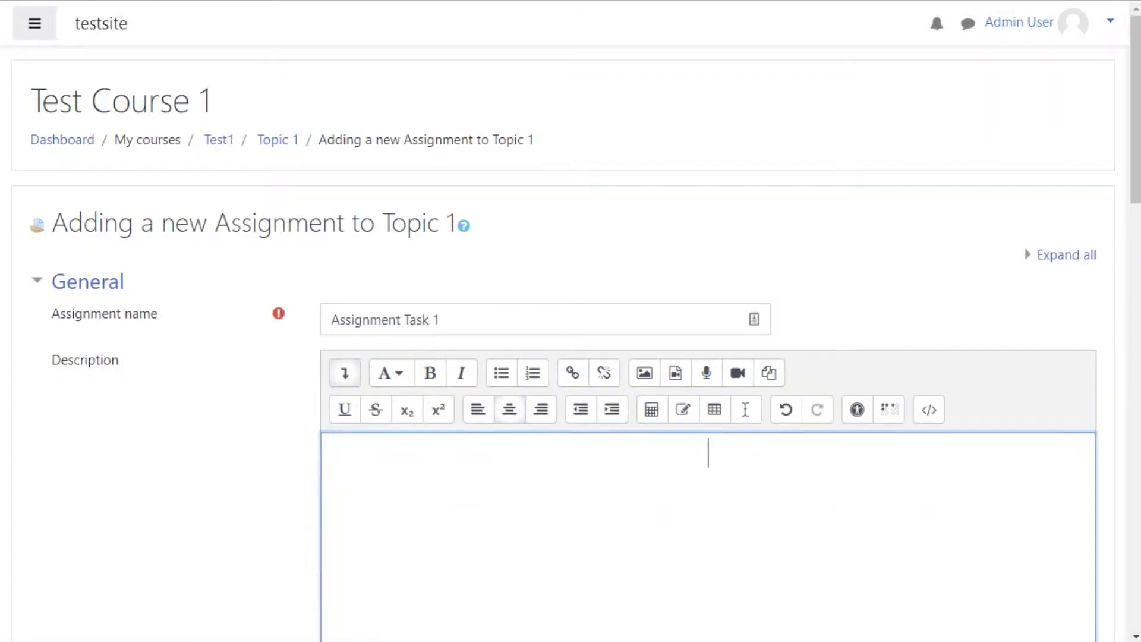
{"action": "type", "text": "Why do"}
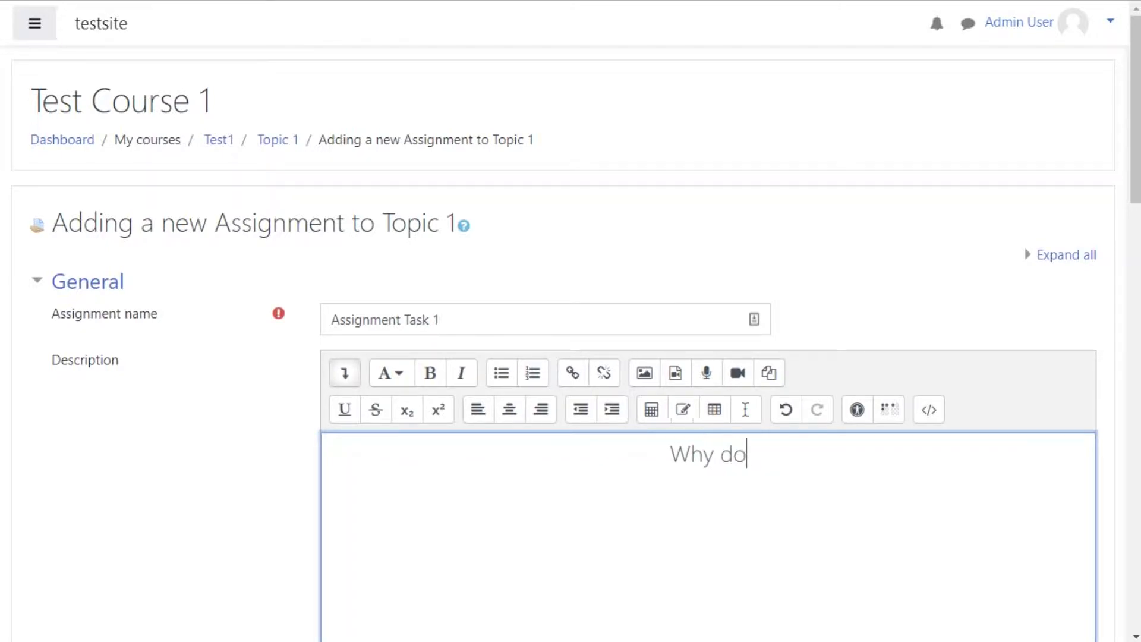
{"action": "type", "text": " you love u"}
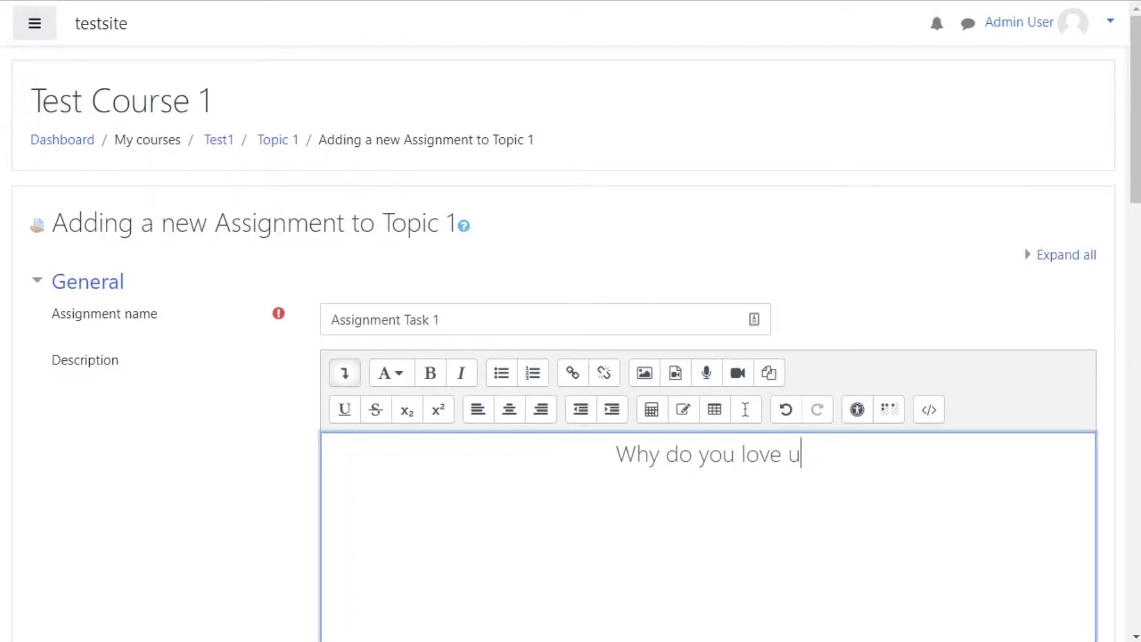
{"action": "type", "text": "sing moodle?"}
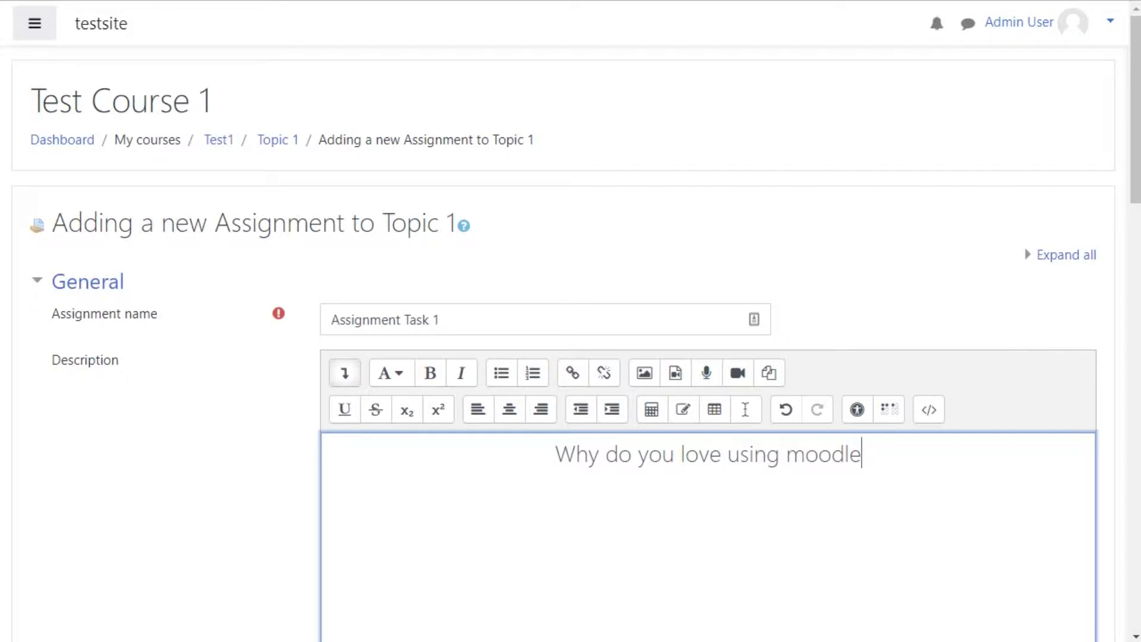
{"action": "key", "text": "Return"}
- Capitalise the word "Moodle" in the description heading
{"action": "key", "text": "Left"}
{"action": "key", "text": "Left"}
{"action": "key", "text": "Left"}
{"action": "key", "text": "Left"}
{"action": "key", "text": "Left"}
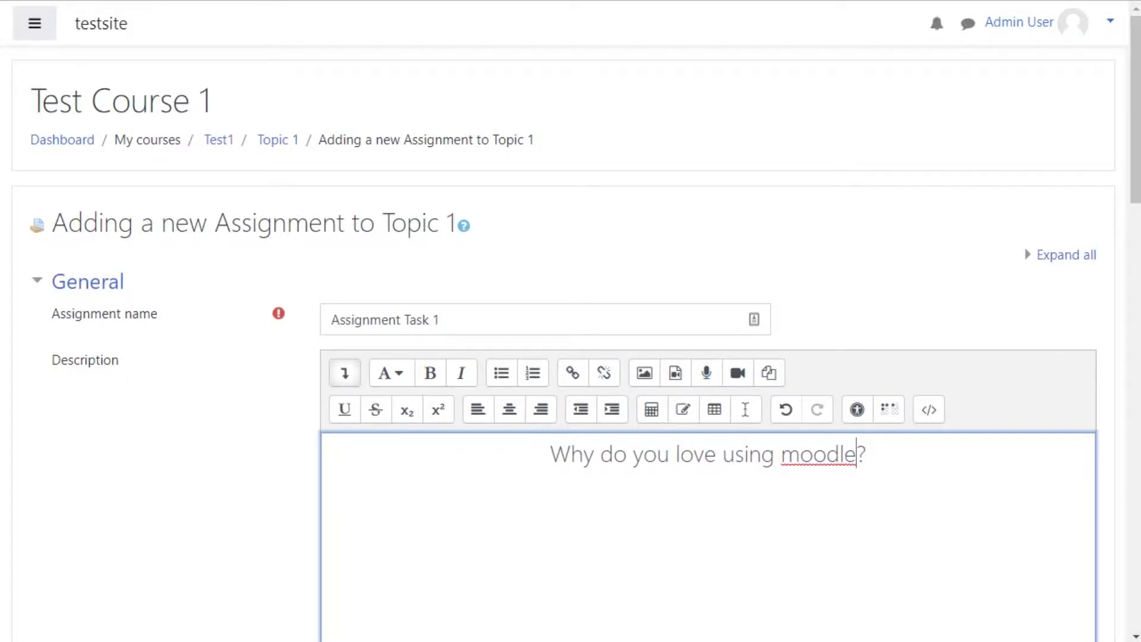
{"action": "key", "text": "Left"}
{"action": "key", "text": "Left"}
{"action": "key", "text": "BackSpace"}
{"action": "type", "text": "M"}
- Add the line "Tell us below why you use Moodle and what you love about it." below the description heading
{"action": "key", "text": "Down"}
{"action": "type", "text": "Tell us below why you use moodle"}
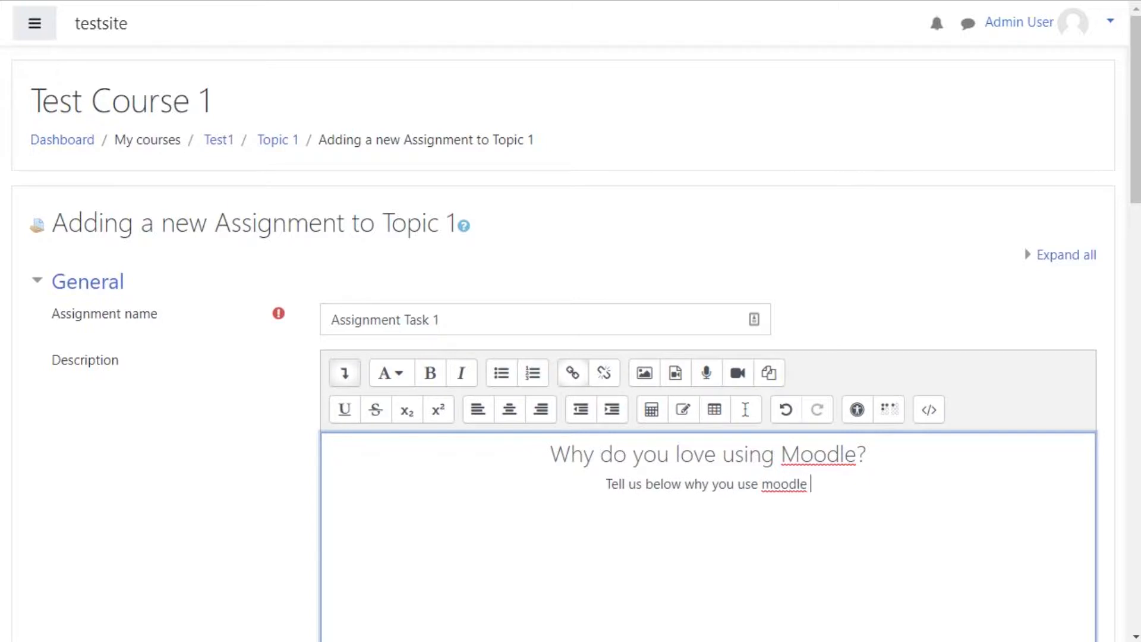
{"action": "left_click", "coordinate": [762, 484]}
{"action": "key", "text": "shift+Right"}
{"action": "type", "text": "M"}
{"action": "key", "text": "End"}
{"action": "type", "text": "and what you love about it."}
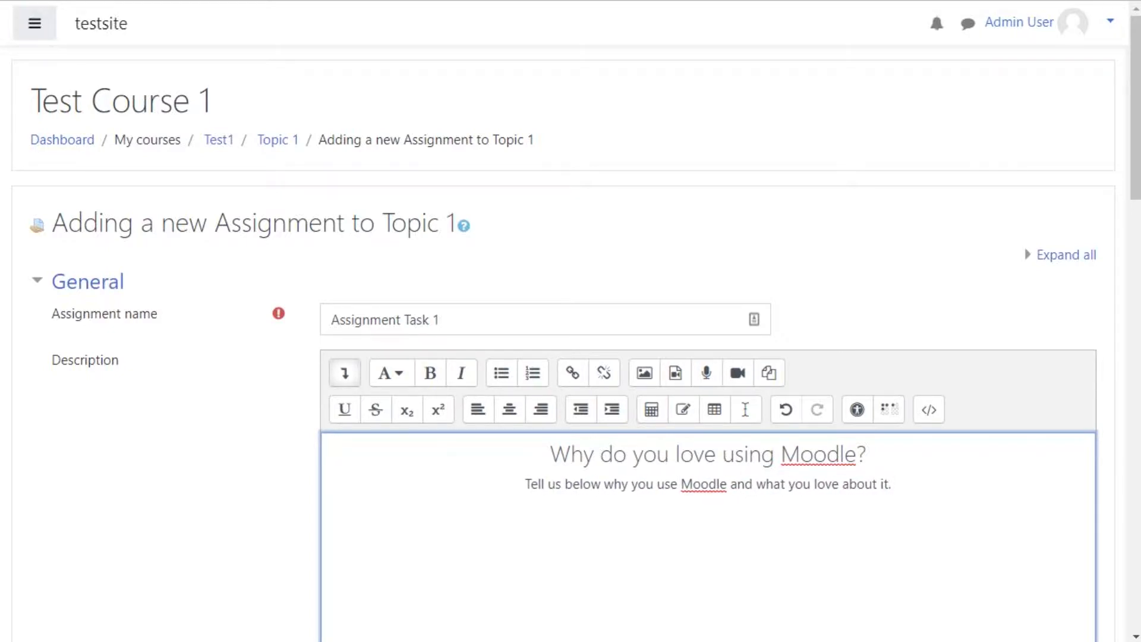
- Review the description text, the course page display option and the Additional files area of the assignment form
{"action": "left_click", "coordinate": [867, 455]}
{"action": "left_click_drag", "start_coordinate": [892, 484], "coordinate": [531, 484]}
{"action": "left_click", "coordinate": [645, 483]}
{"action": "left_click", "coordinate": [867, 455]}
{"action": "scroll", "coordinate": [866, 454], "scroll_direction": "down", "scroll_amount": 2}
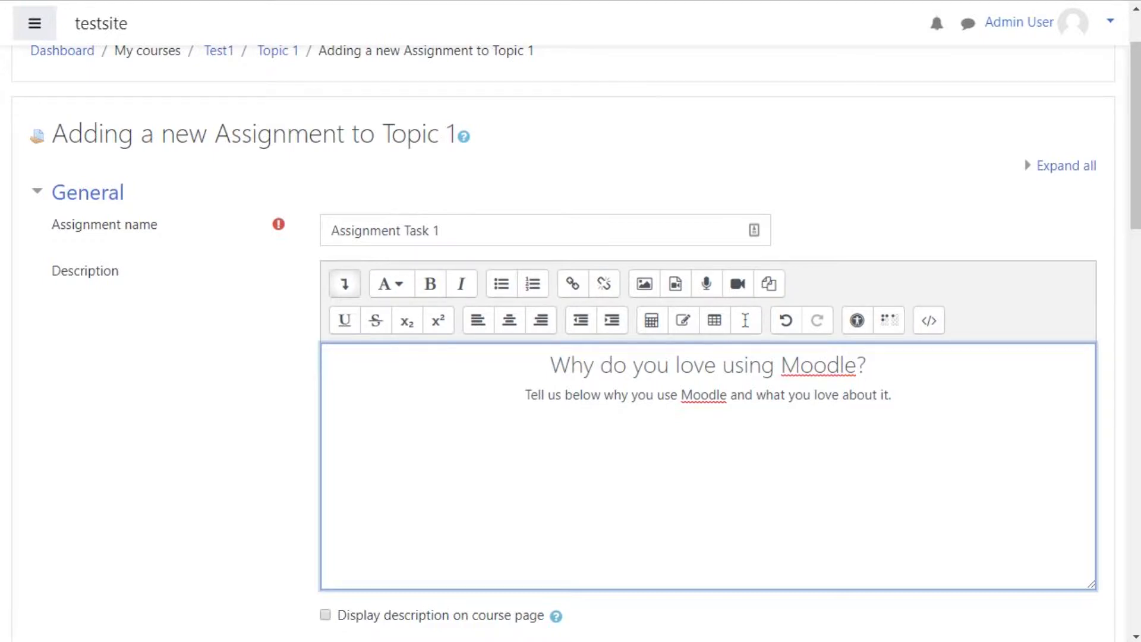
{"action": "scroll", "coordinate": [707, 356], "scroll_direction": "down", "scroll_amount": 3}
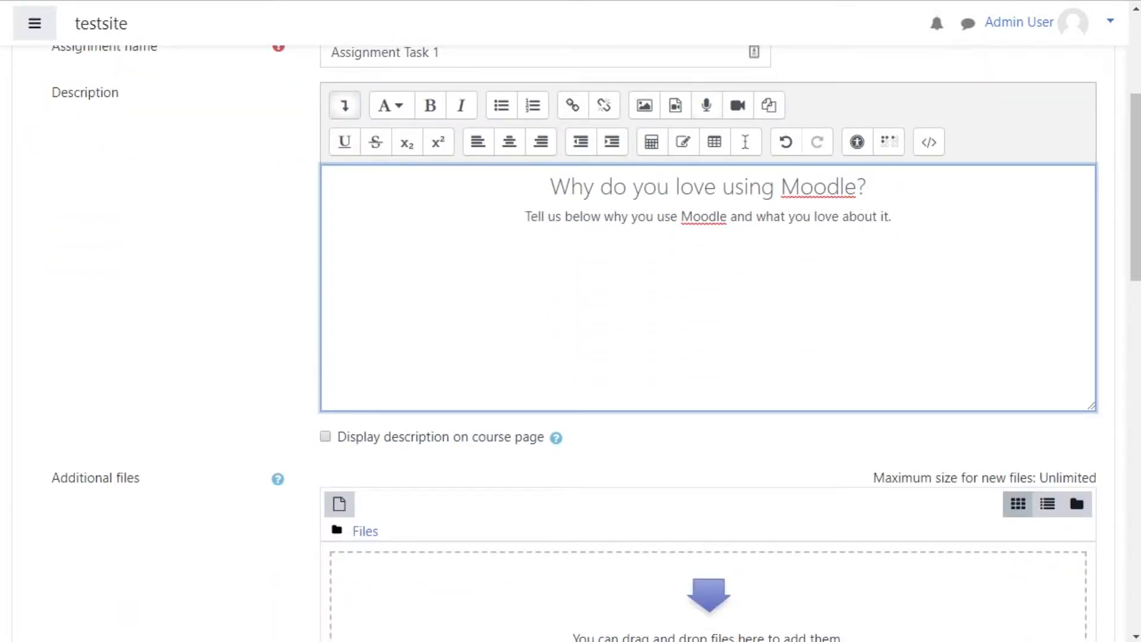
{"action": "scroll", "coordinate": [707, 357], "scroll_direction": "down", "scroll_amount": 5}
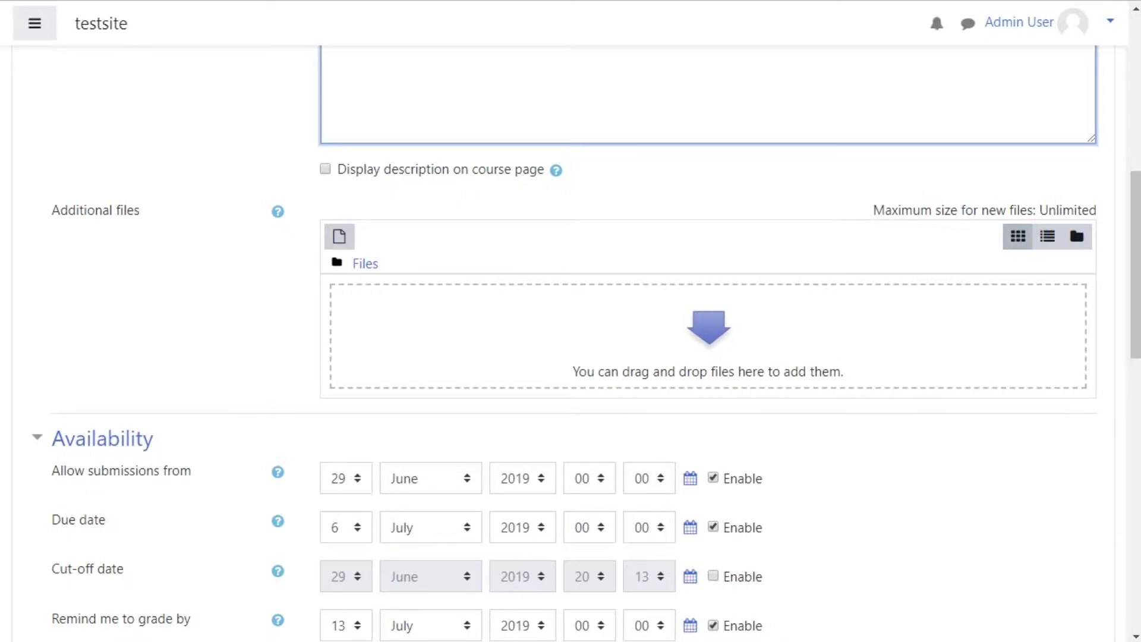
{"action": "scroll", "coordinate": [707, 357], "scroll_direction": "down", "scroll_amount": 3}
{"action": "scroll", "coordinate": [707, 356], "scroll_direction": "up", "scroll_amount": 4}
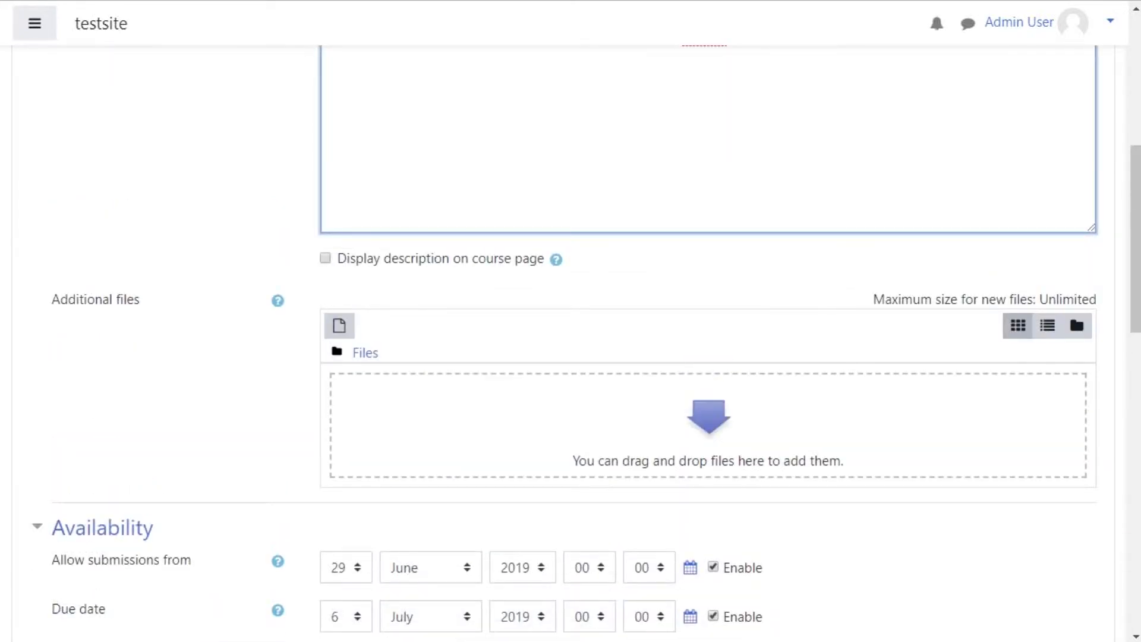
- Check the help for the "Allow submissions from" setting and disable that date
{"action": "scroll", "coordinate": [707, 356], "scroll_direction": "down", "scroll_amount": 7}
{"action": "scroll", "coordinate": [708, 357], "scroll_direction": "up", "scroll_amount": 3}
{"action": "scroll", "coordinate": [707, 356], "scroll_direction": "down", "scroll_amount": 1}
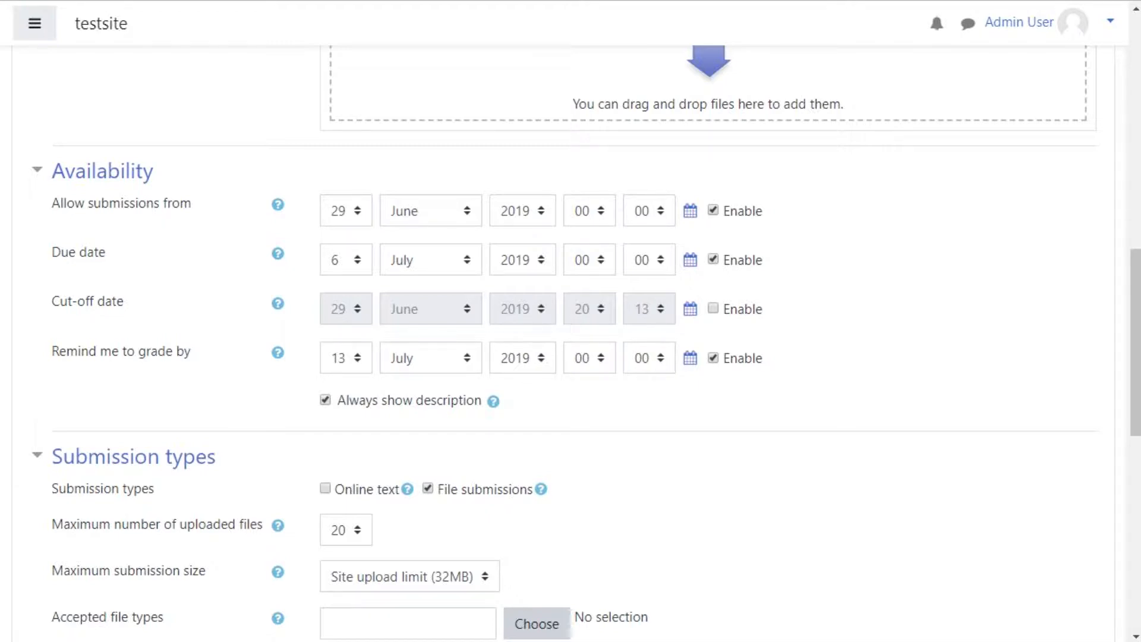
{"action": "left_click", "coordinate": [277, 204]}
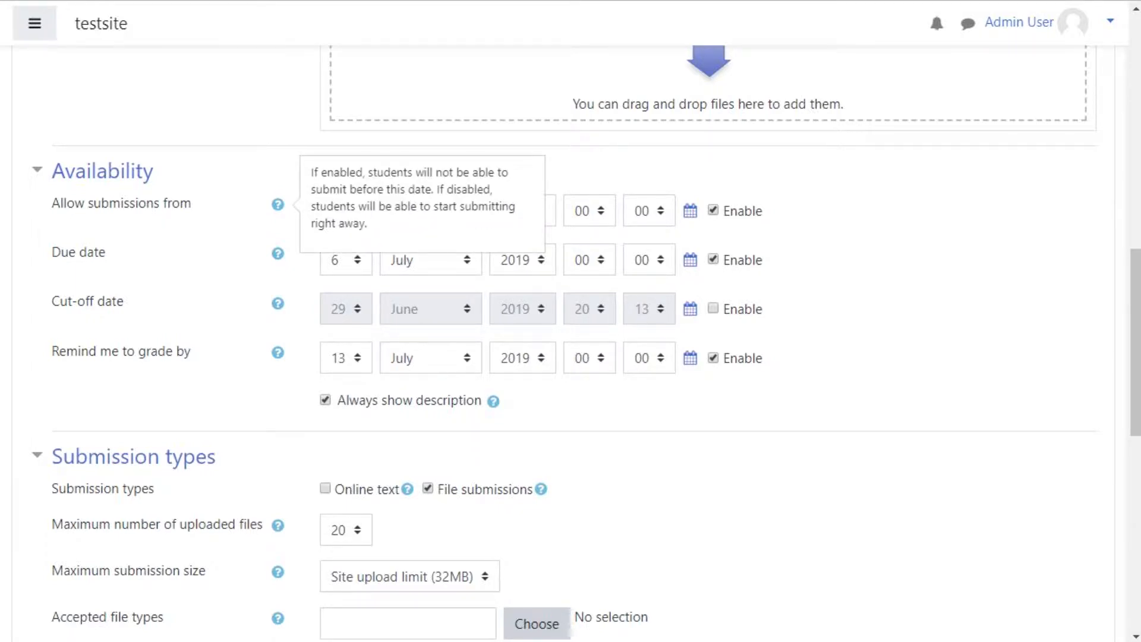
{"action": "left_click", "coordinate": [712, 210]}
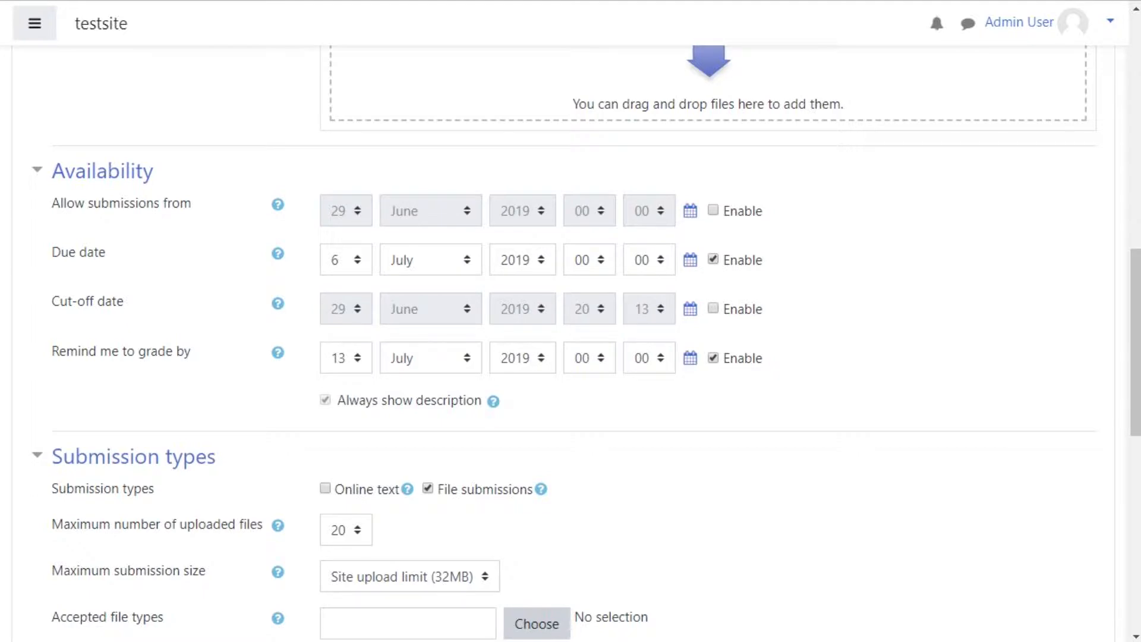
- Set the assignment's due date to 13 August at hour 16
{"action": "left_click", "coordinate": [589, 260]}
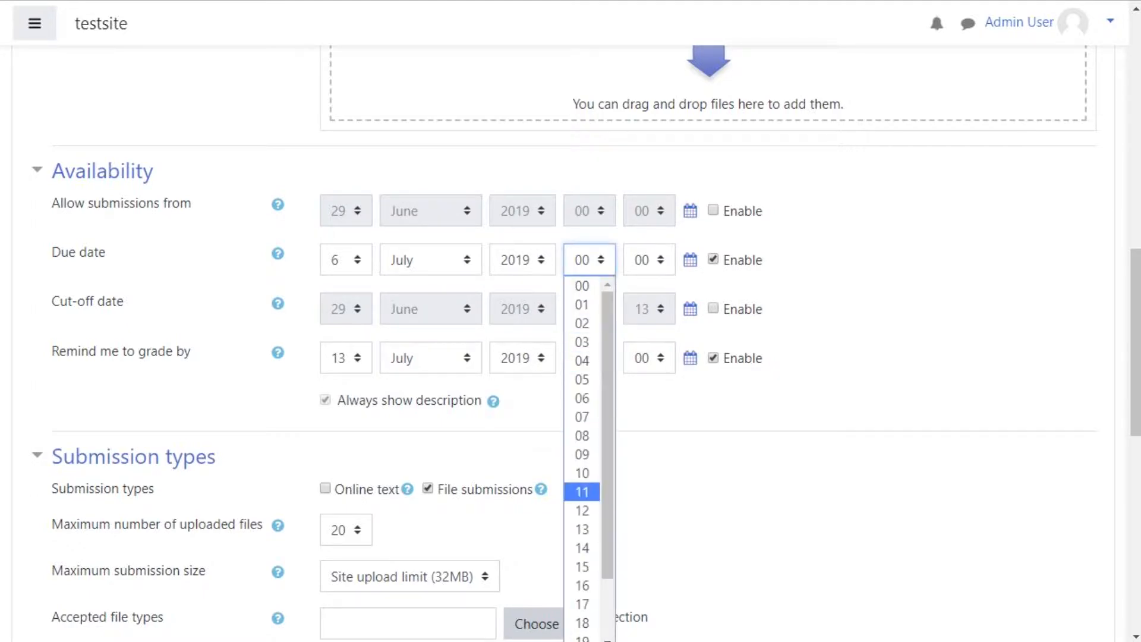
{"action": "left_click", "coordinate": [586, 583]}
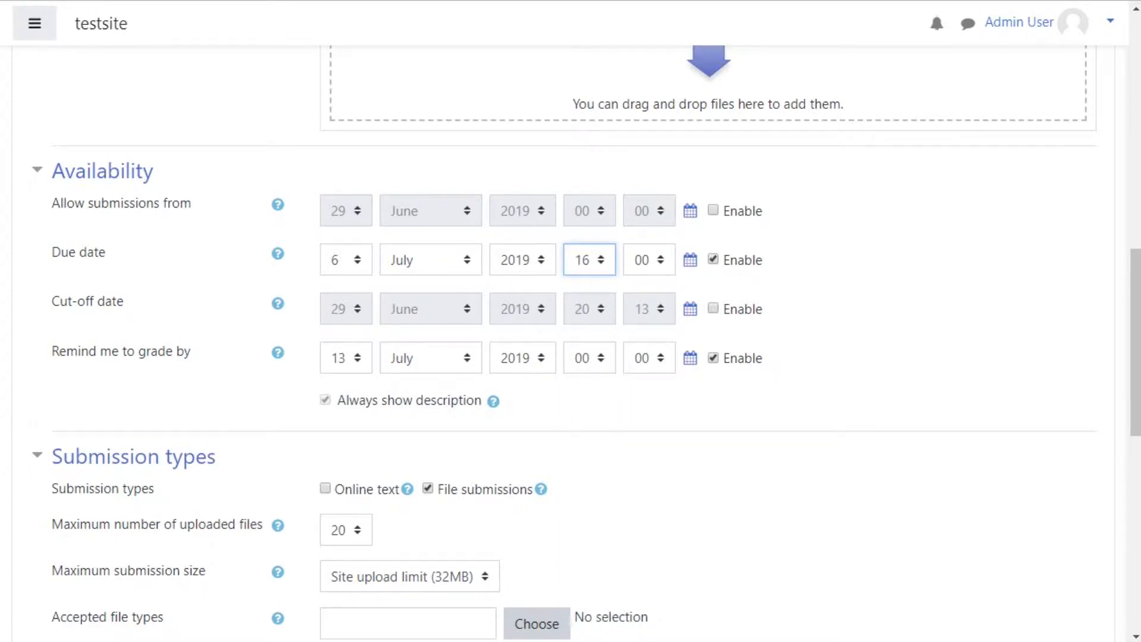
{"action": "left_click", "coordinate": [430, 259]}
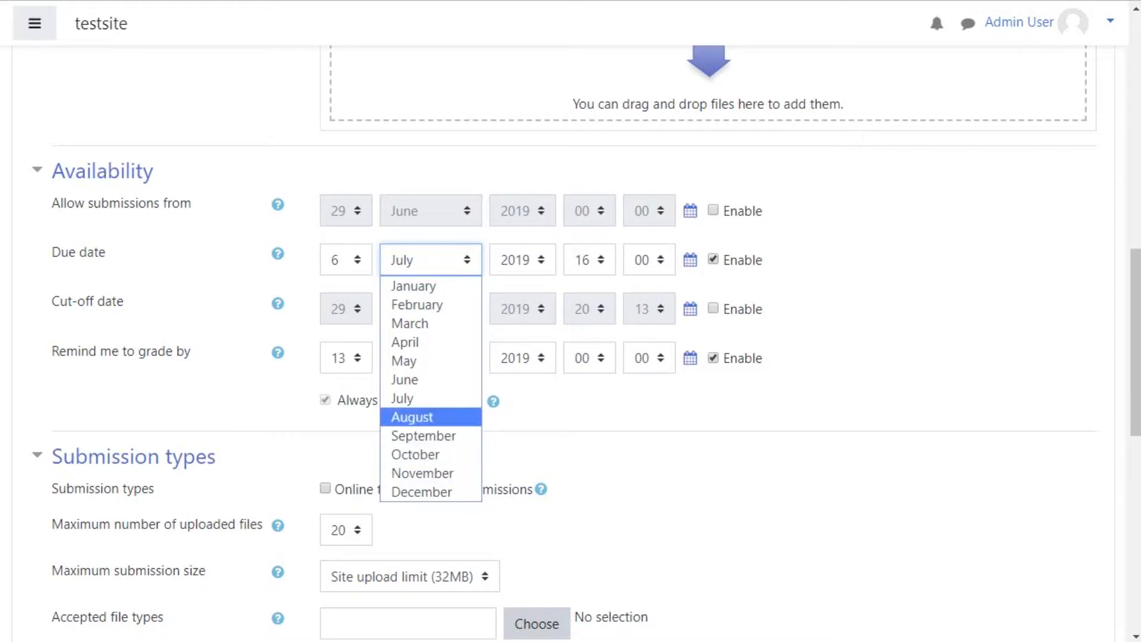
{"action": "left_click", "coordinate": [412, 417]}
{"action": "left_click", "coordinate": [346, 260]}
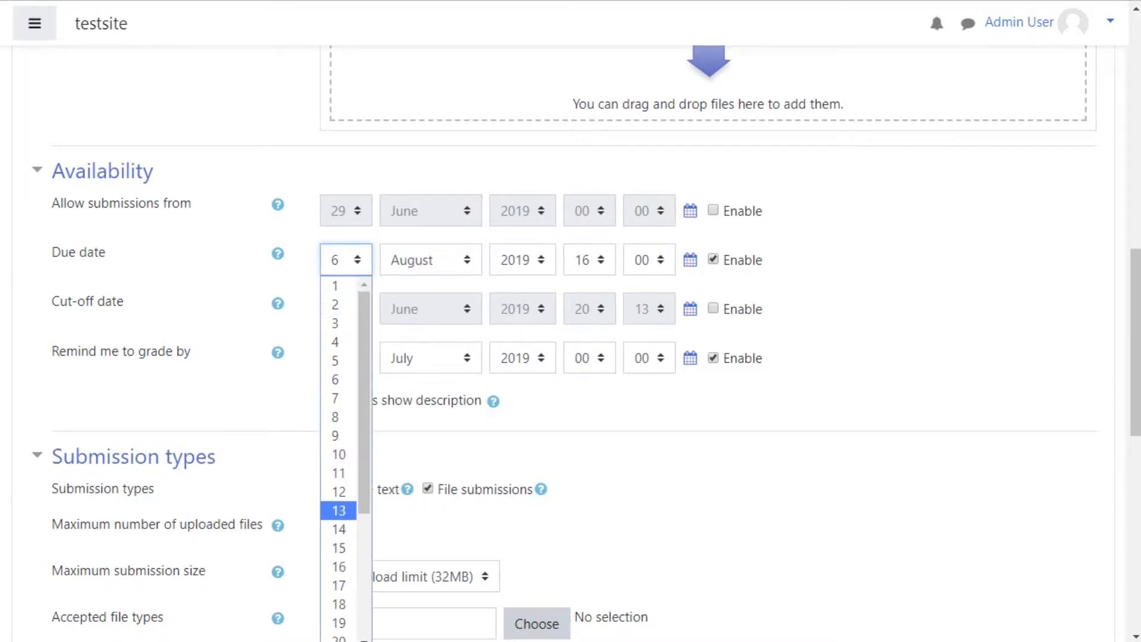
{"action": "left_click", "coordinate": [338, 510]}
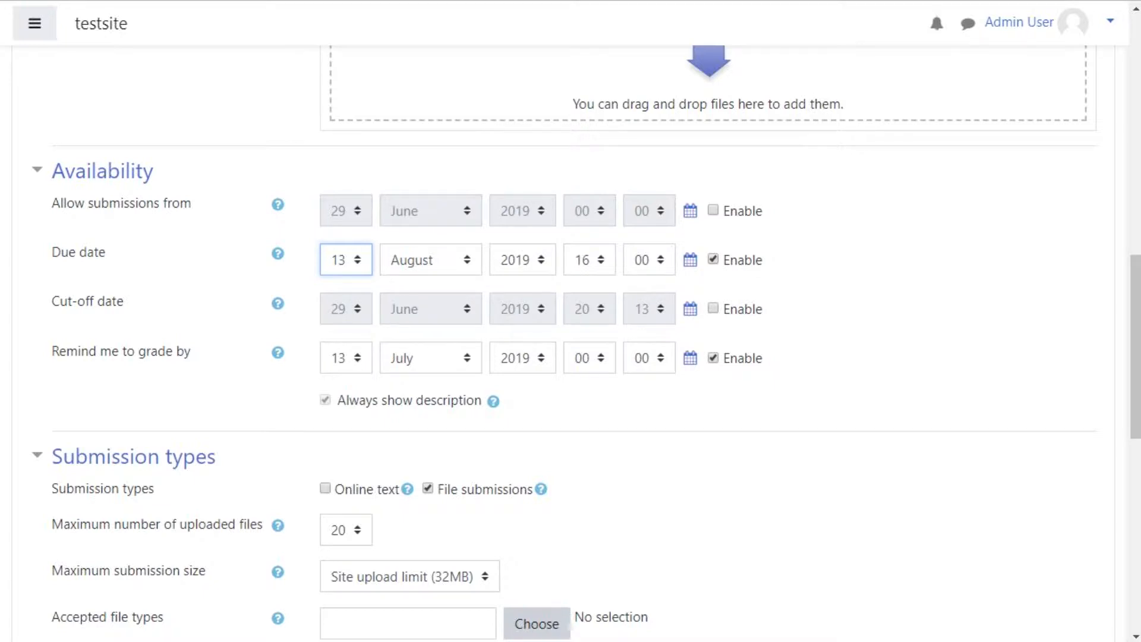
- Enable the assignment's cut-off date and set it to 30 August 2019 at 08:00
{"action": "left_click", "coordinate": [712, 308]}
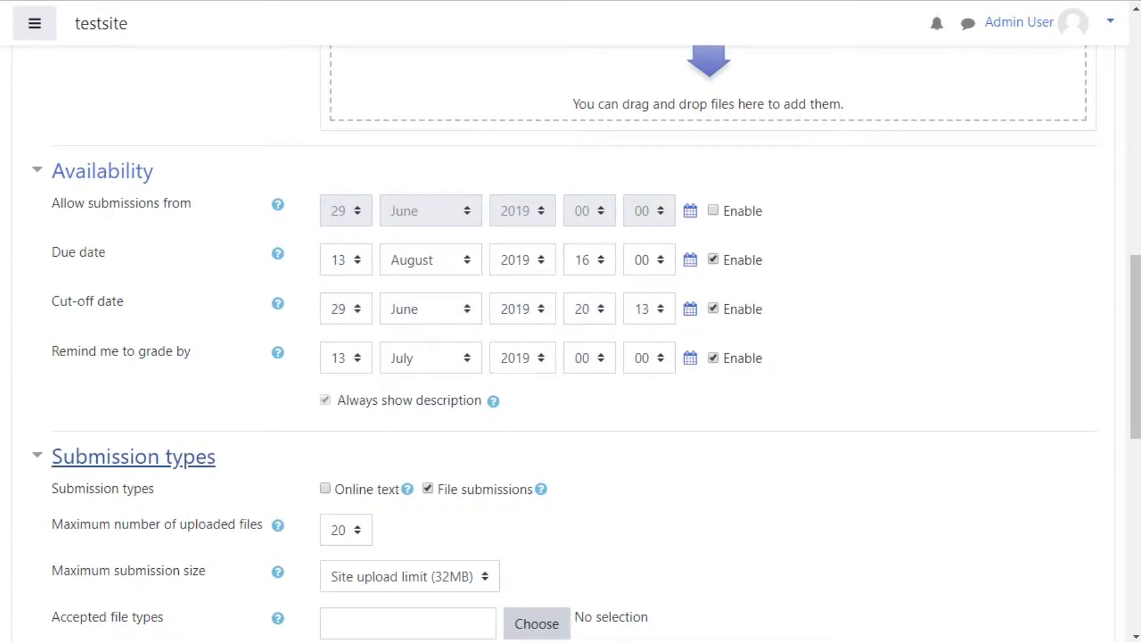
{"action": "left_click", "coordinate": [346, 309]}
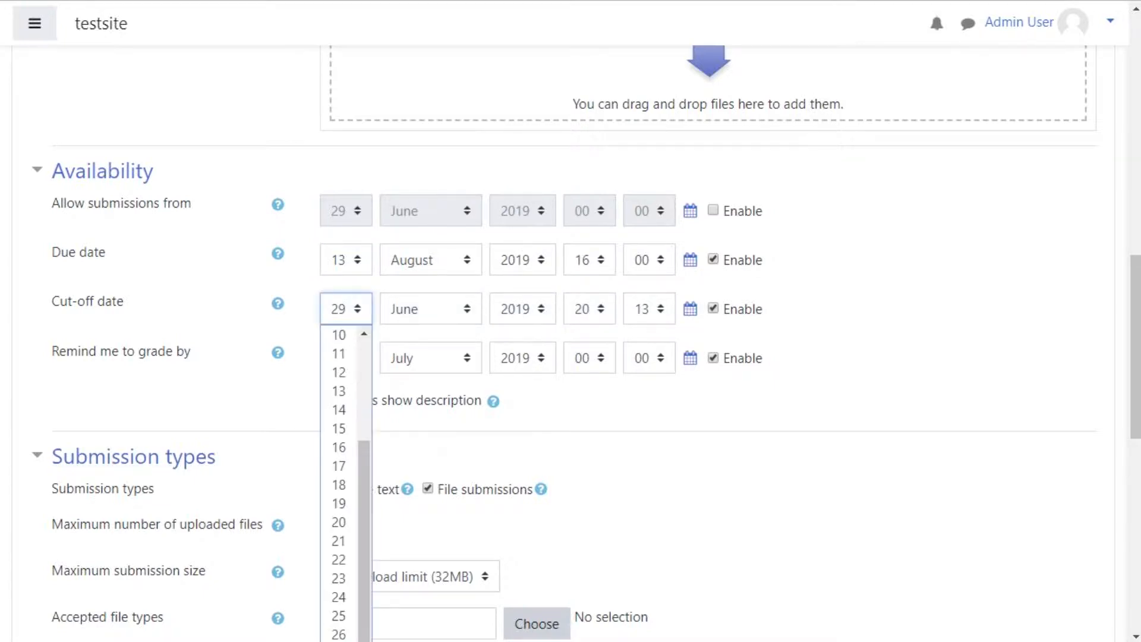
{"action": "scroll", "coordinate": [342, 487], "scroll_direction": "down", "scroll_amount": 1}
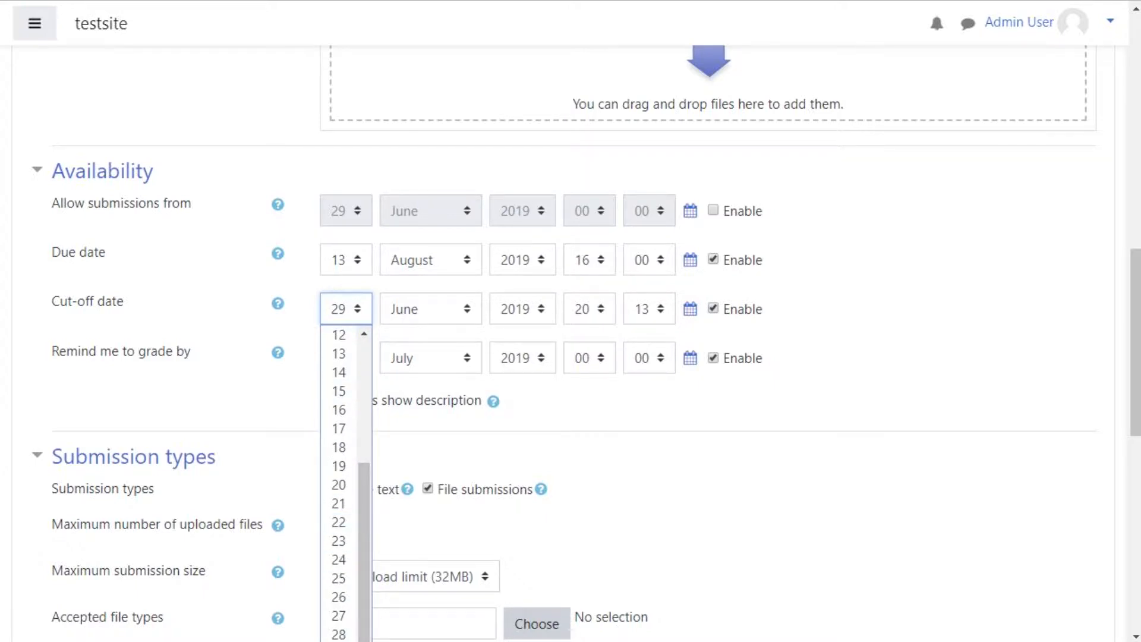
{"action": "left_click", "coordinate": [338, 641]}
{"action": "left_click", "coordinate": [430, 309]}
{"action": "left_click", "coordinate": [413, 466]}
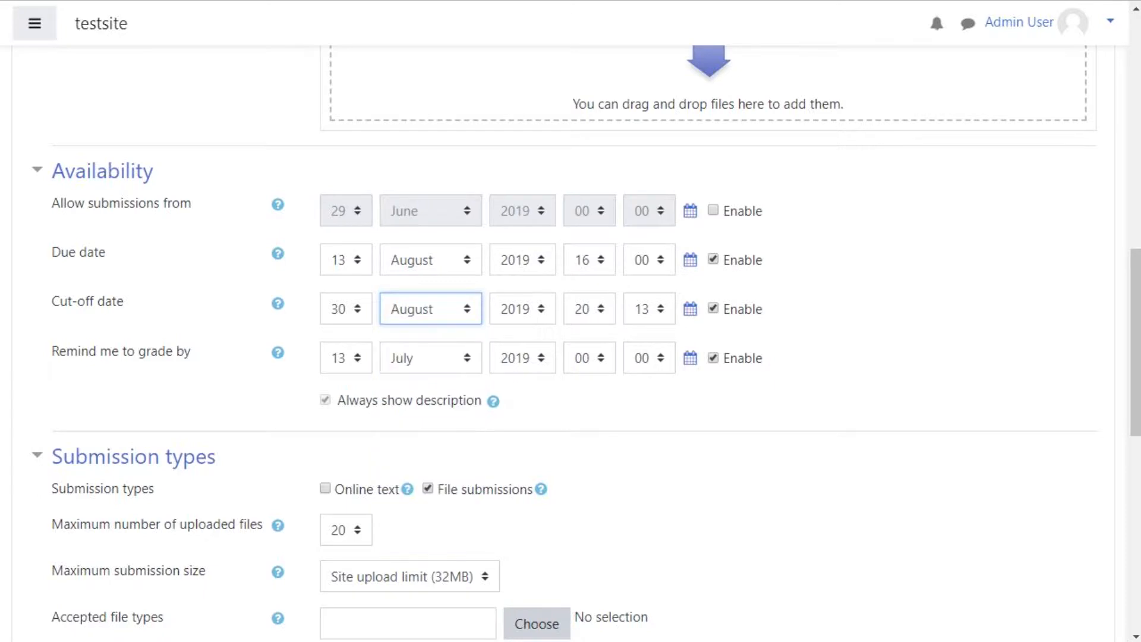
{"action": "left_click", "coordinate": [589, 309]}
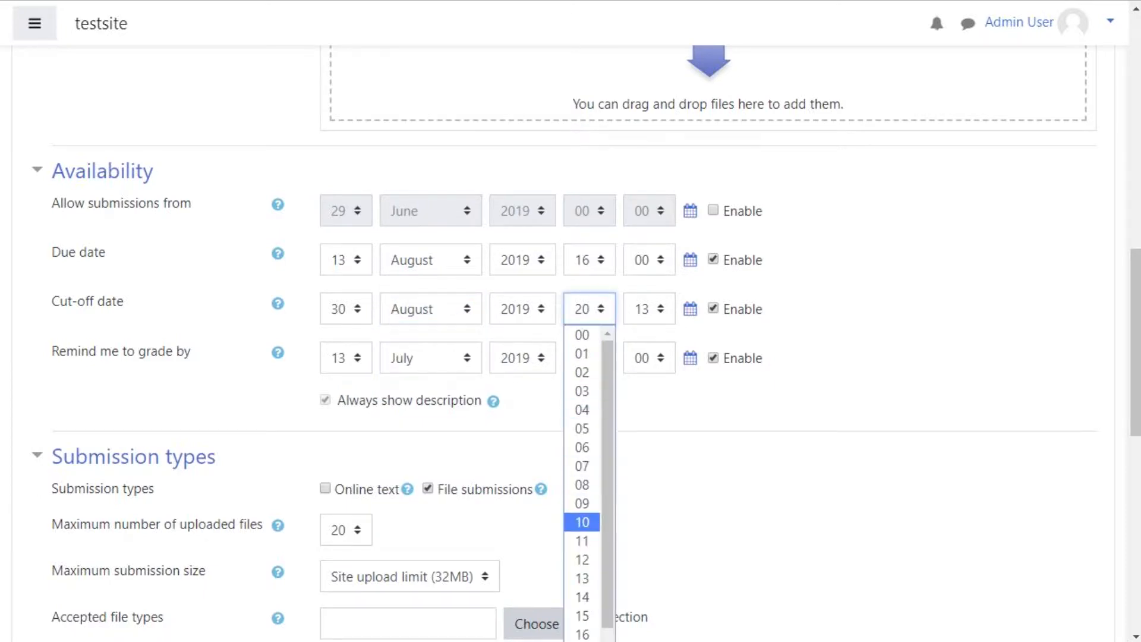
{"action": "left_click", "coordinate": [581, 484]}
{"action": "left_click", "coordinate": [648, 308]}
{"action": "left_click", "coordinate": [642, 335]}
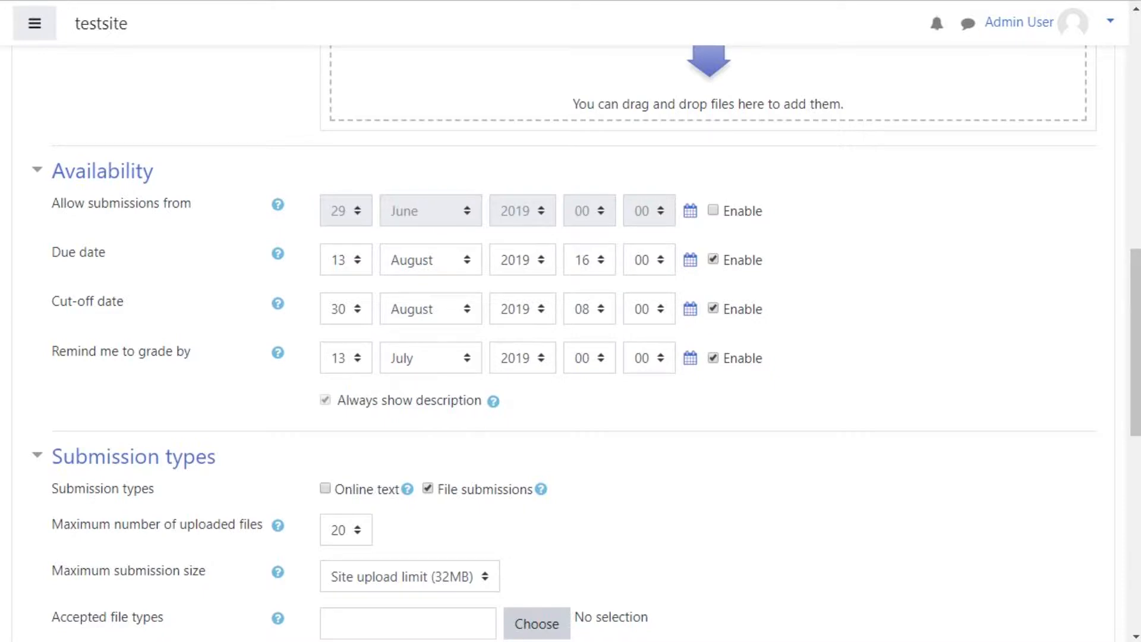
- Check the help for the "Remind me to grade by" setting and set that date to 31 August at hour 10
{"action": "left_click_drag", "start_coordinate": [52, 351], "coordinate": [191, 352]}
{"action": "left_click", "coordinate": [199, 355]}
{"action": "left_click", "coordinate": [277, 352]}
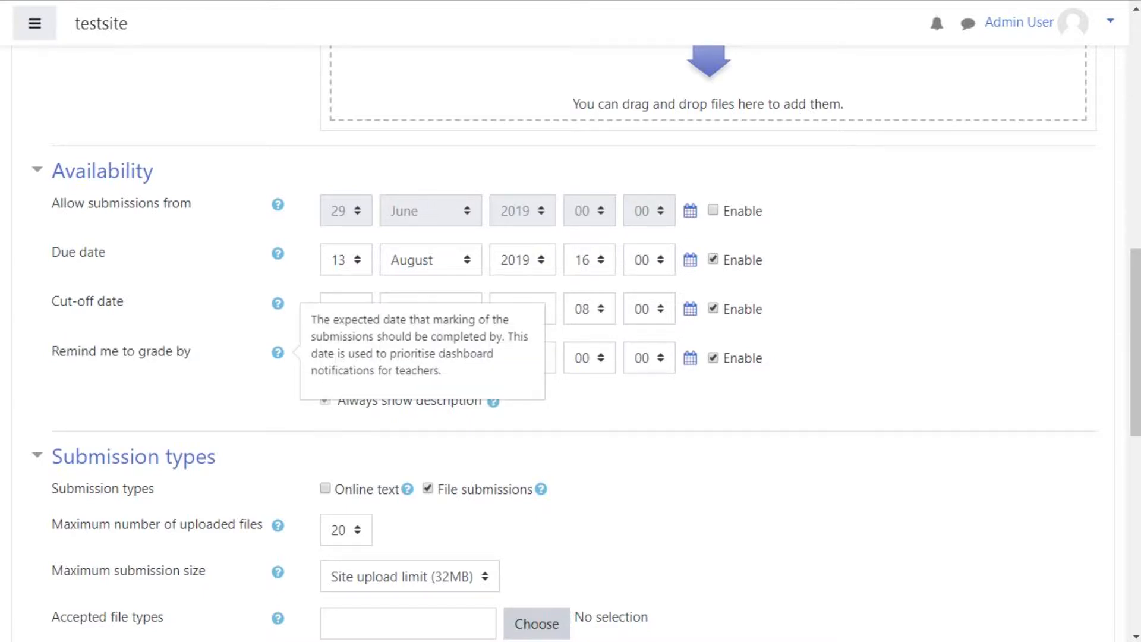
{"action": "left_click_drag", "start_coordinate": [458, 356], "coordinate": [486, 358]}
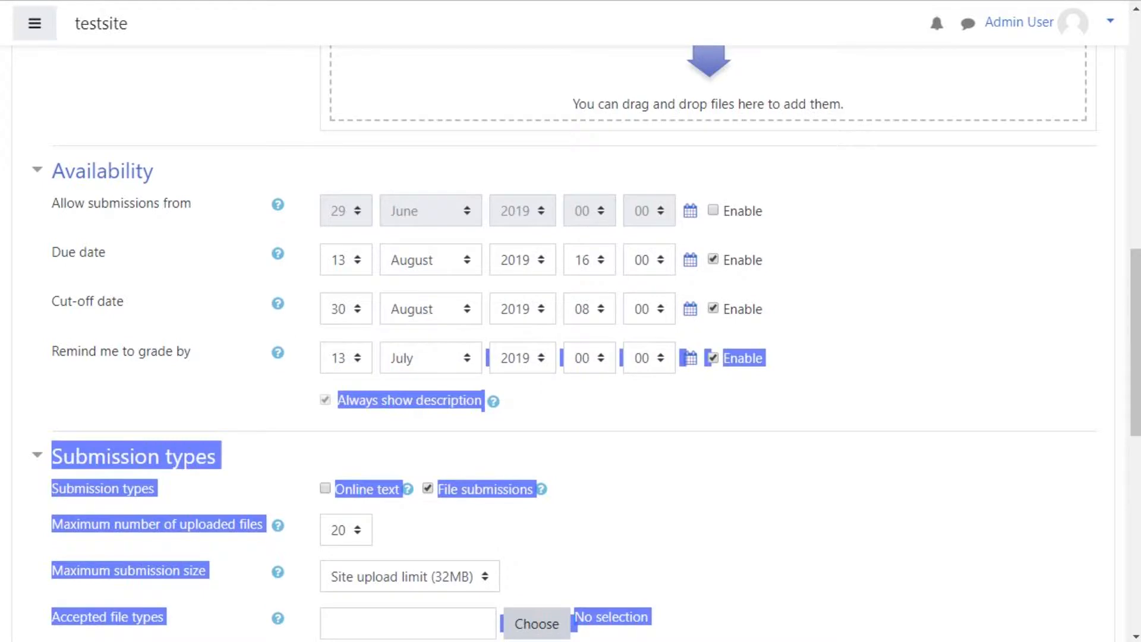
{"action": "left_click", "coordinate": [486, 359]}
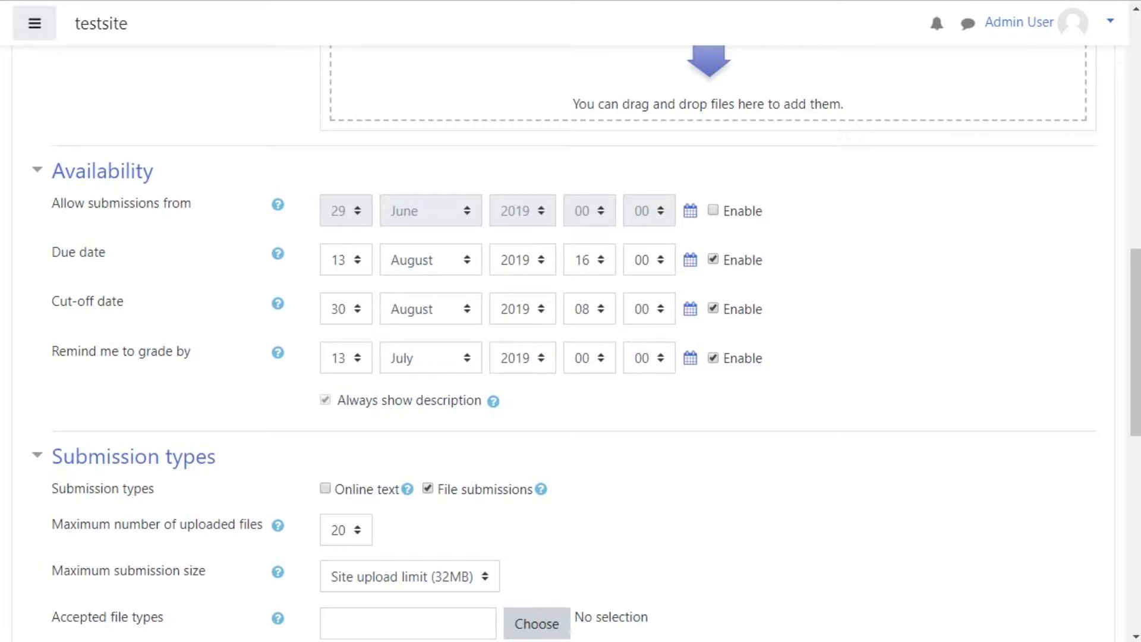
{"action": "left_click", "coordinate": [431, 357]}
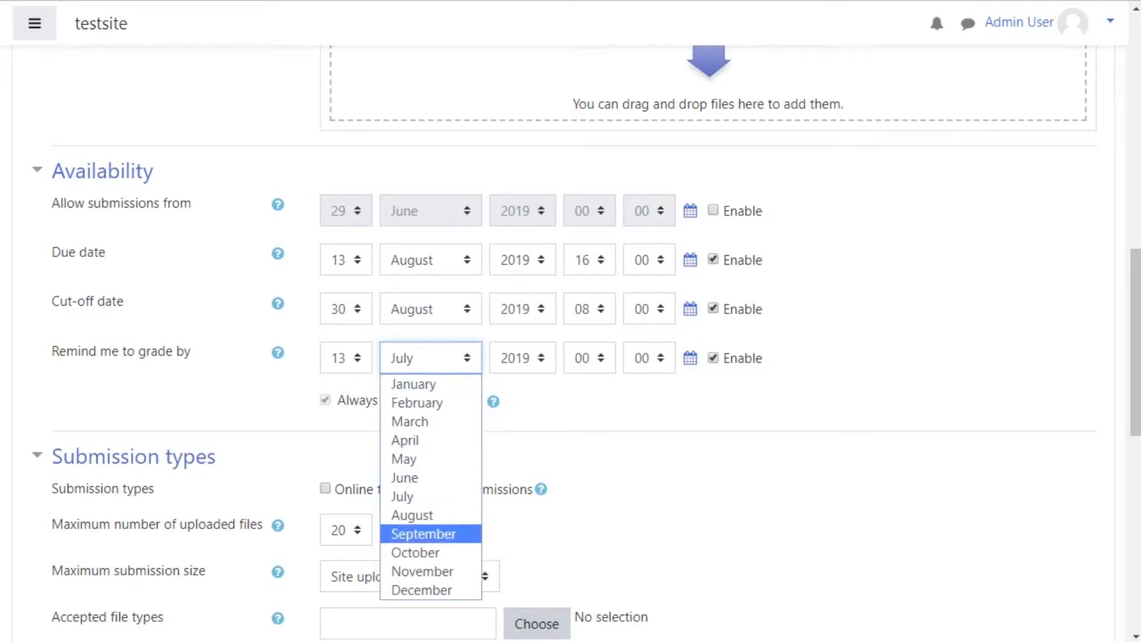
{"action": "left_click", "coordinate": [416, 514]}
{"action": "left_click", "coordinate": [346, 357]}
{"action": "scroll", "coordinate": [338, 624], "scroll_direction": "down", "scroll_amount": 4}
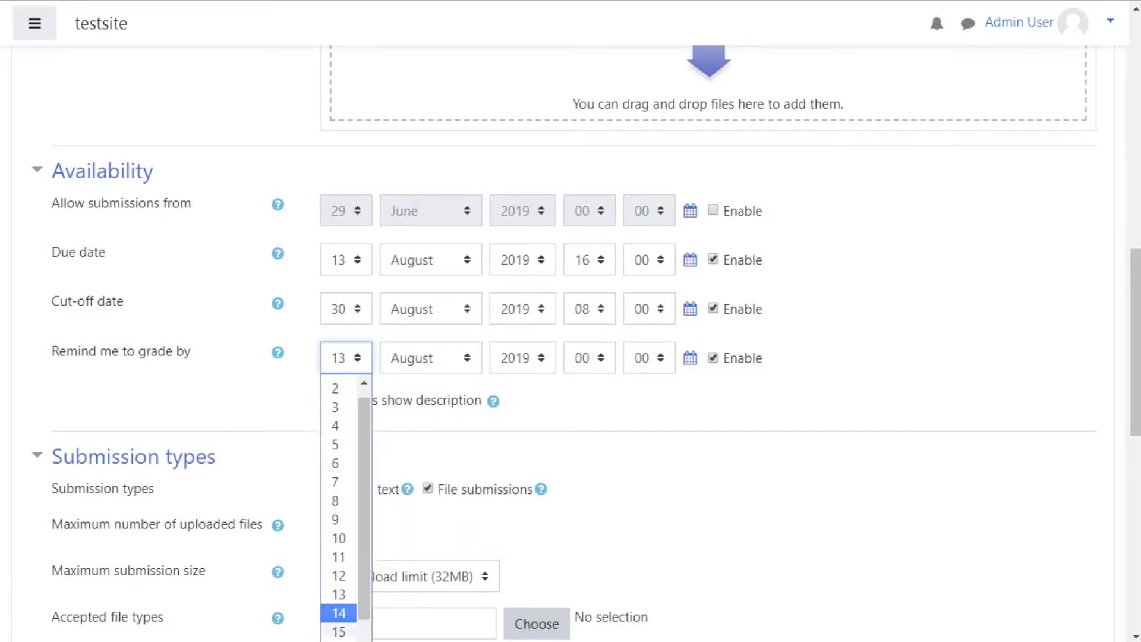
{"action": "left_click", "coordinate": [339, 640]}
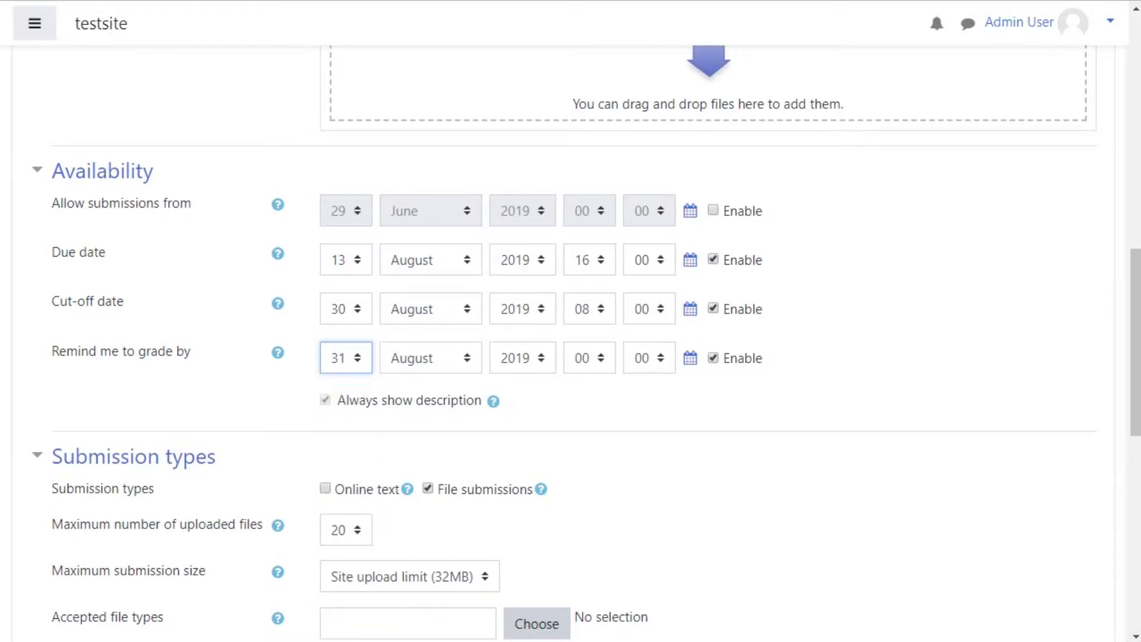
{"action": "left_click", "coordinate": [588, 358]}
{"action": "left_click", "coordinate": [582, 570]}
{"action": "left_click", "coordinate": [844, 380]}
- Accept only online text instead of file submissions, with the word limit enabled and set to 200
{"action": "scroll", "coordinate": [570, 344], "scroll_direction": "down", "scroll_amount": 3}
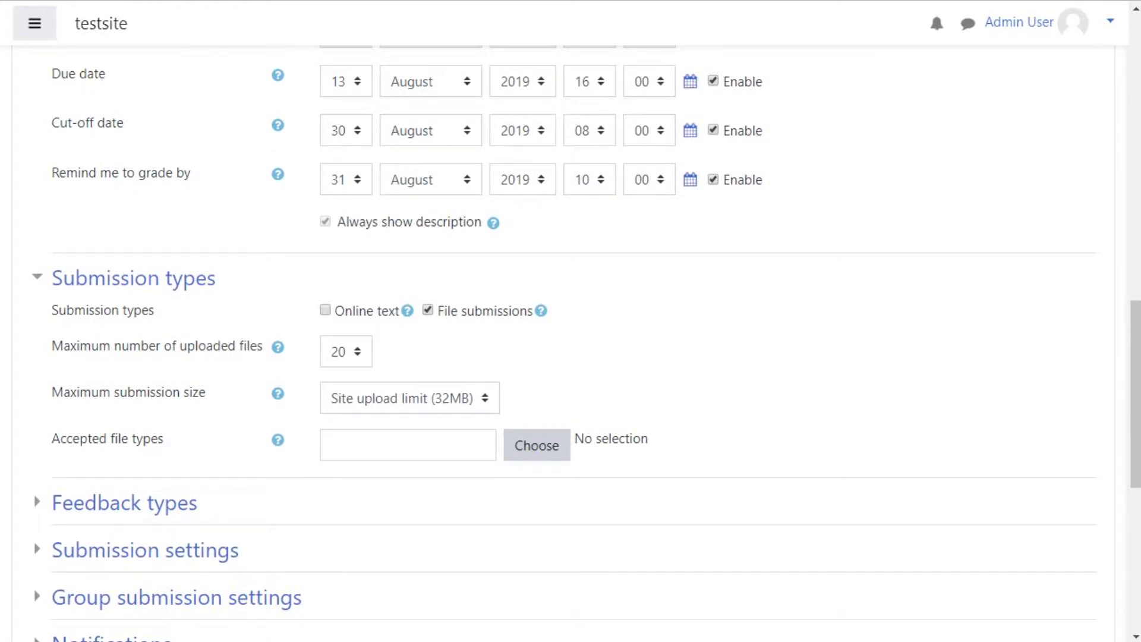
{"action": "left_click", "coordinate": [325, 309]}
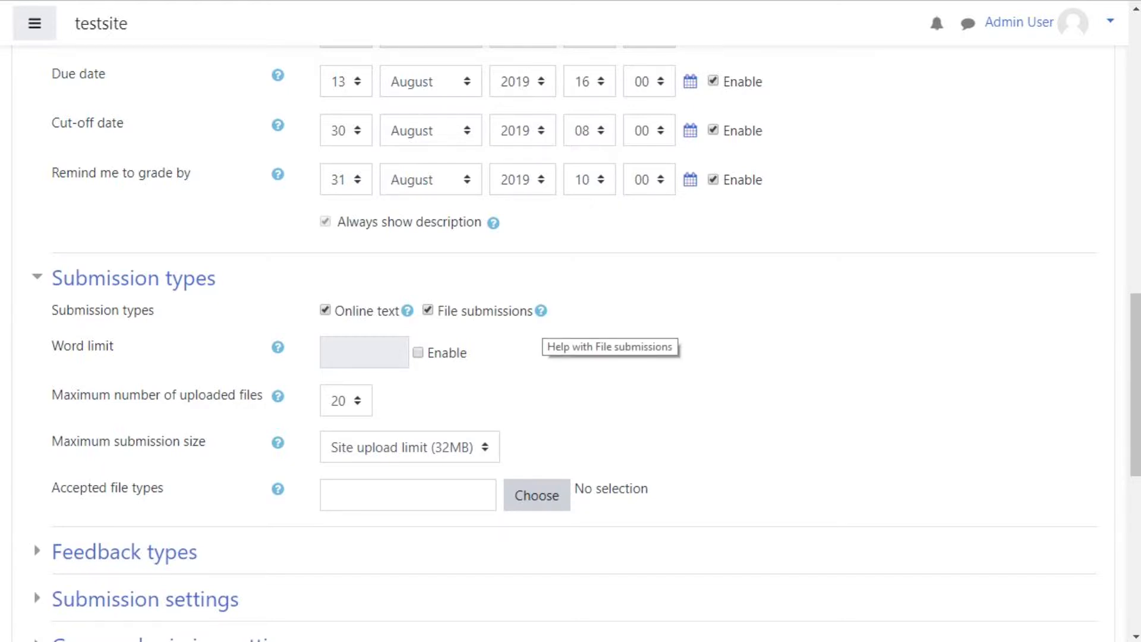
{"action": "left_click", "coordinate": [428, 310]}
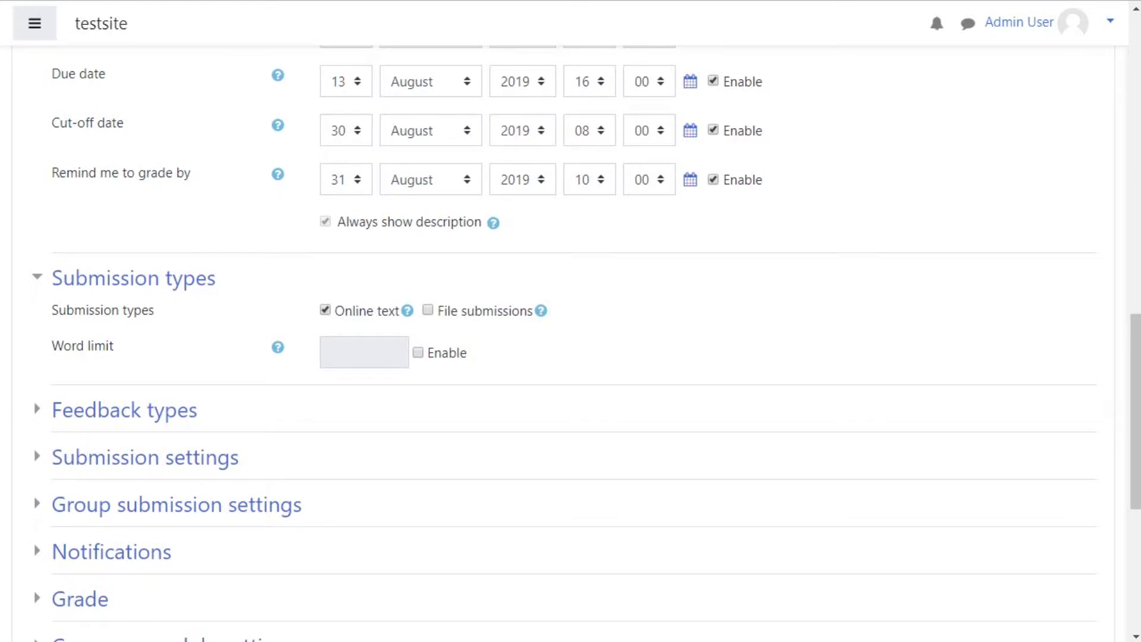
{"action": "left_click", "coordinate": [418, 352]}
{"action": "left_click", "coordinate": [364, 353]}
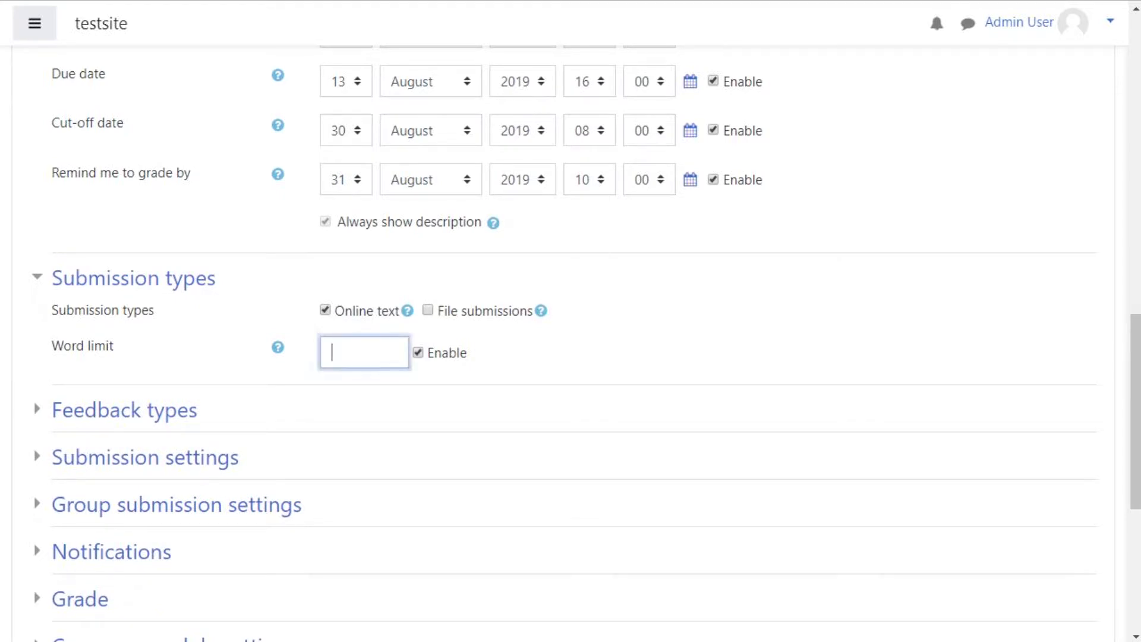
{"action": "type", "text": "200"}
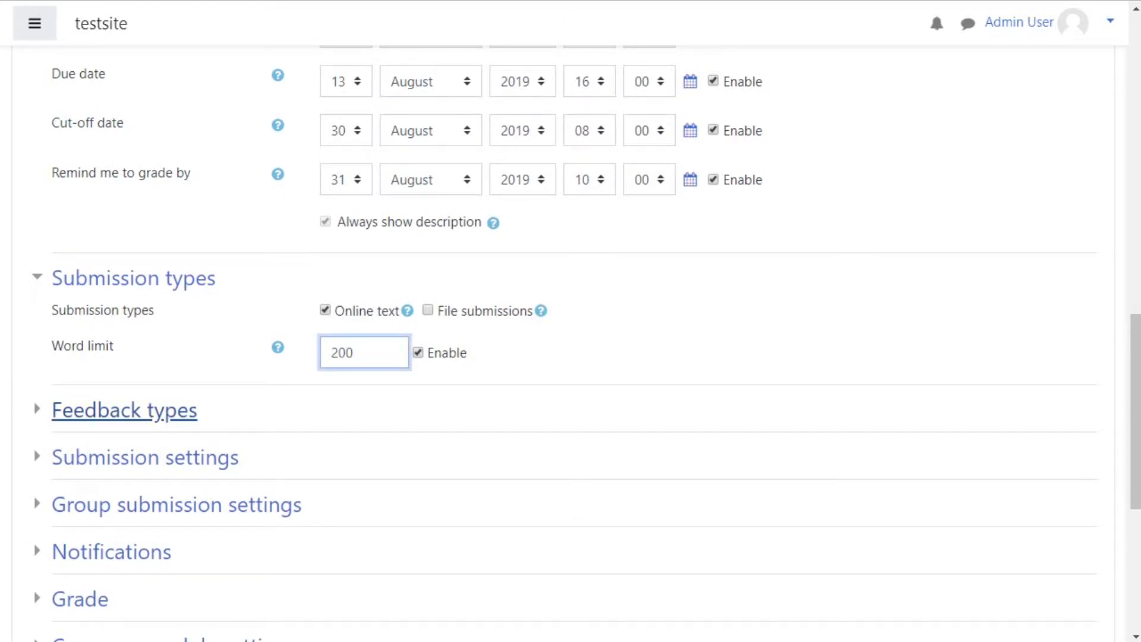
- Expand the Feedback types and Submission settings sections of the assignment form to view their options
{"action": "left_click", "coordinate": [124, 410]}
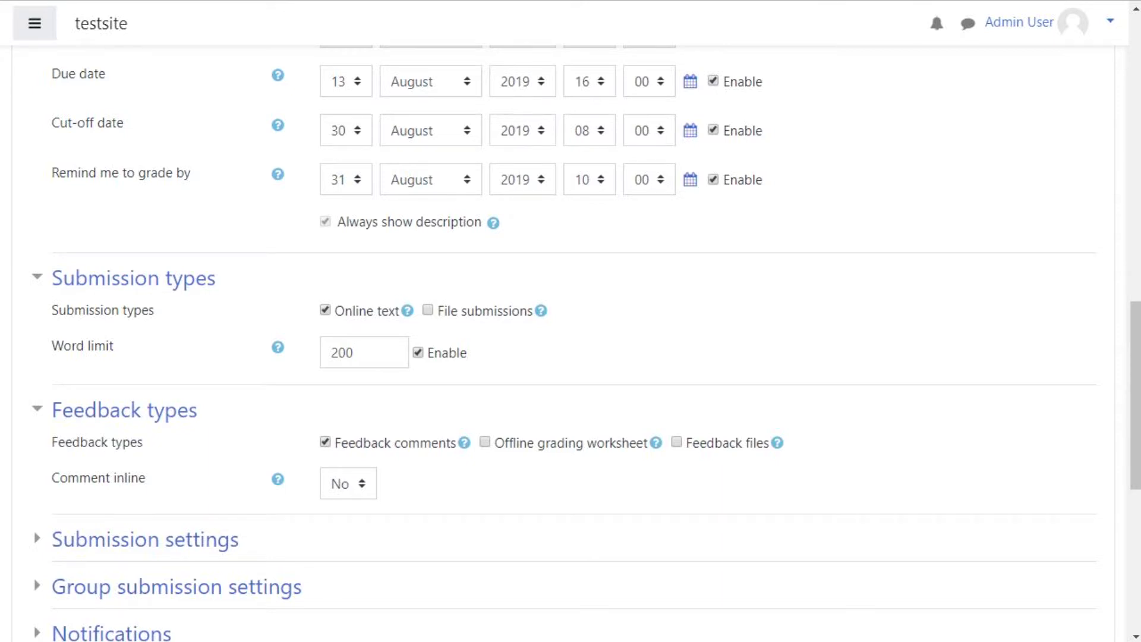
{"action": "scroll", "coordinate": [570, 333], "scroll_direction": "down", "scroll_amount": 5}
{"action": "scroll", "coordinate": [570, 333], "scroll_direction": "up", "scroll_amount": 3}
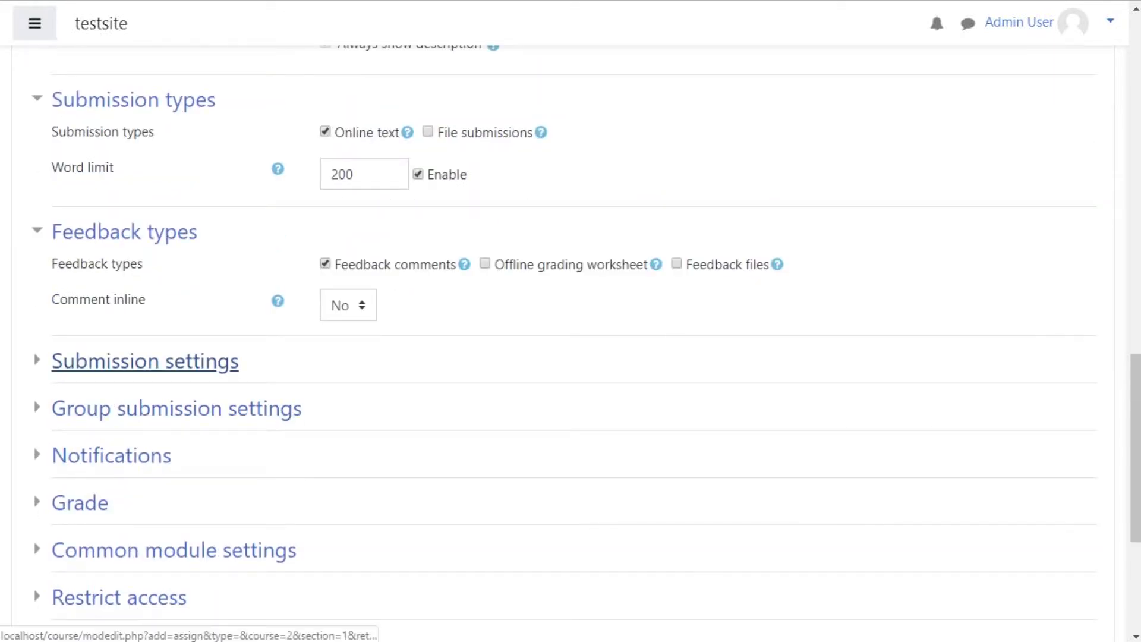
{"action": "left_click", "coordinate": [145, 359]}
- Set the requirements that students click the submit button and accept the submission statement to Yes
{"action": "left_click_drag", "start_coordinate": [82, 393], "coordinate": [221, 392]}
{"action": "left_click", "coordinate": [297, 414]}
{"action": "left_click", "coordinate": [348, 402]}
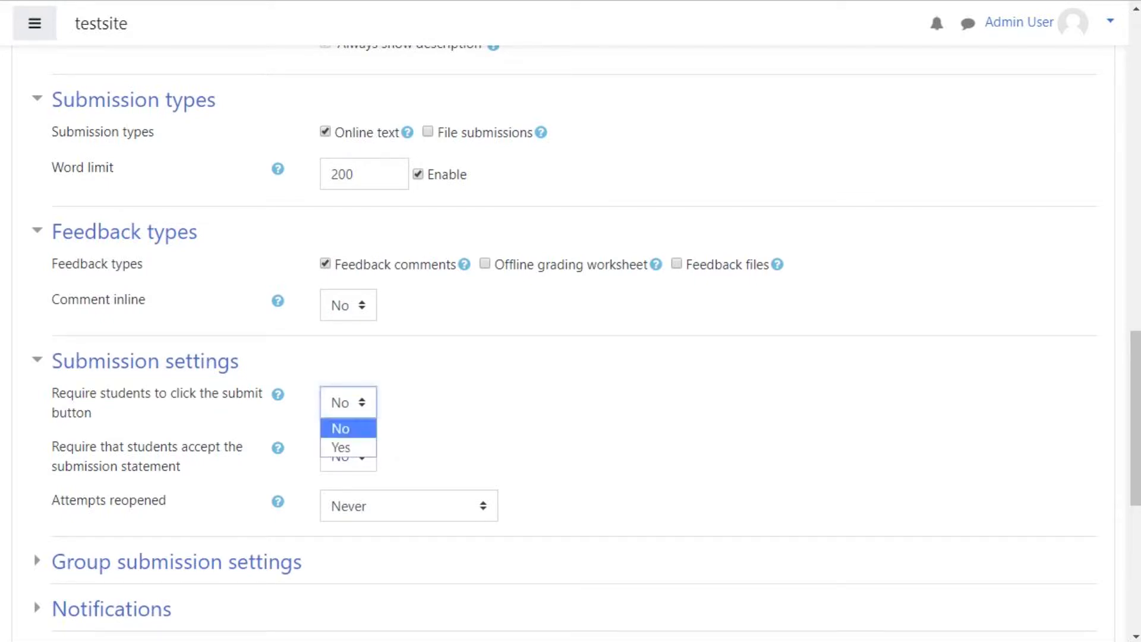
{"action": "left_click", "coordinate": [348, 447]}
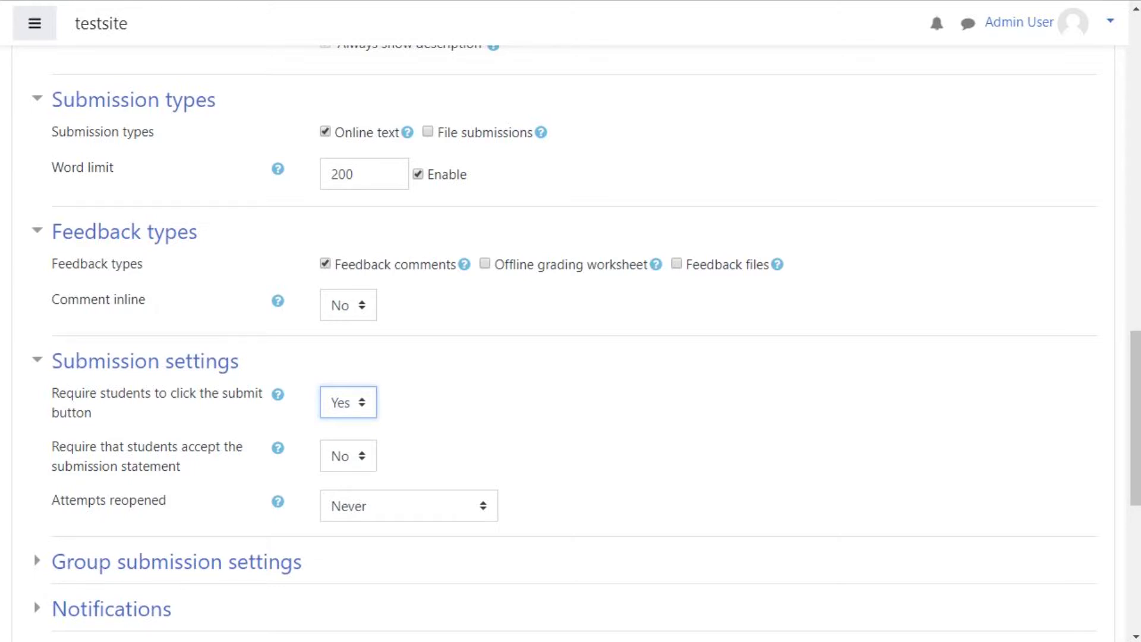
{"action": "left_click", "coordinate": [348, 456]}
{"action": "left_click", "coordinate": [348, 499]}
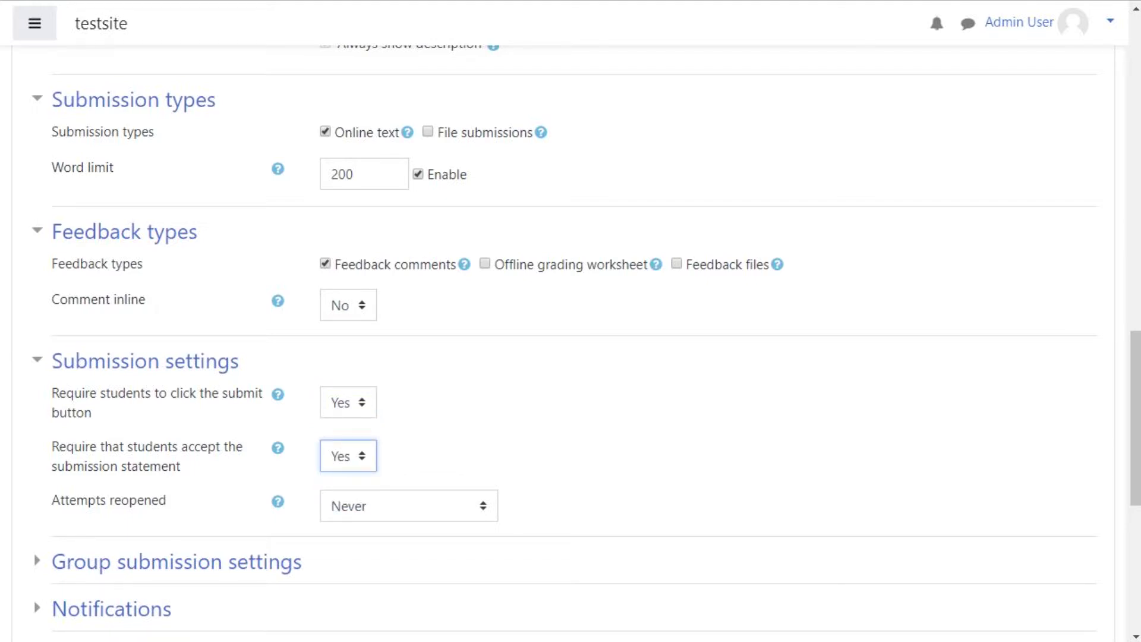
- Set the submission statement and submit button requirements back to No
{"action": "left_click", "coordinate": [348, 456]}
{"action": "left_click", "coordinate": [349, 482]}
{"action": "left_click", "coordinate": [348, 403]}
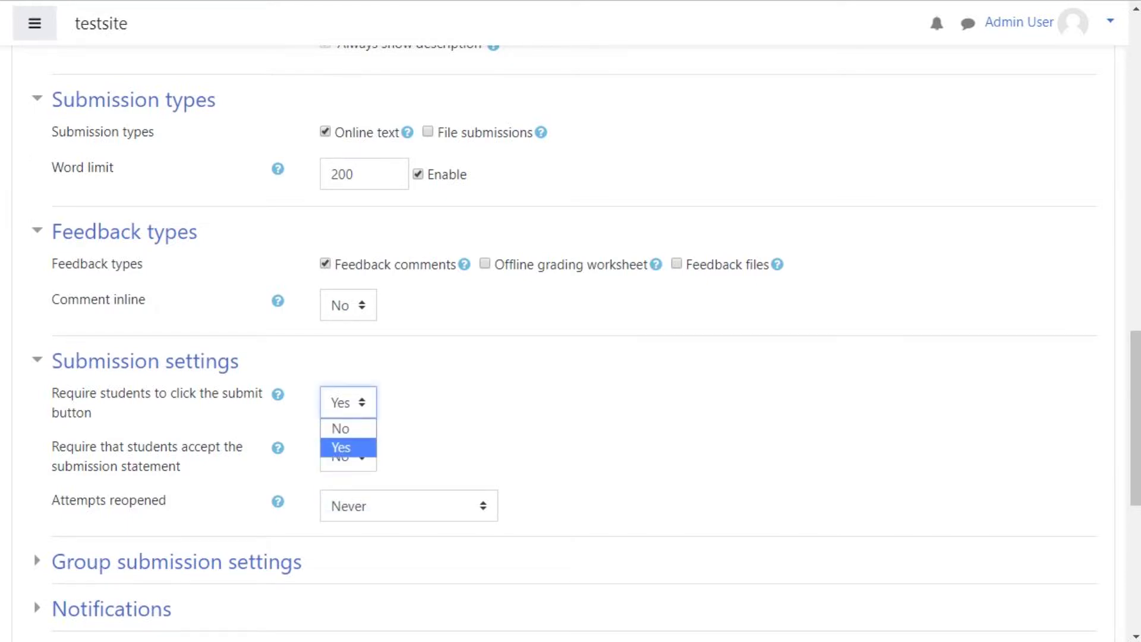
{"action": "left_click", "coordinate": [348, 429]}
- Expand the Grade section of the assignment form to view its grade type and maximum grade
{"action": "scroll", "coordinate": [178, 469], "scroll_direction": "down", "scroll_amount": 2}
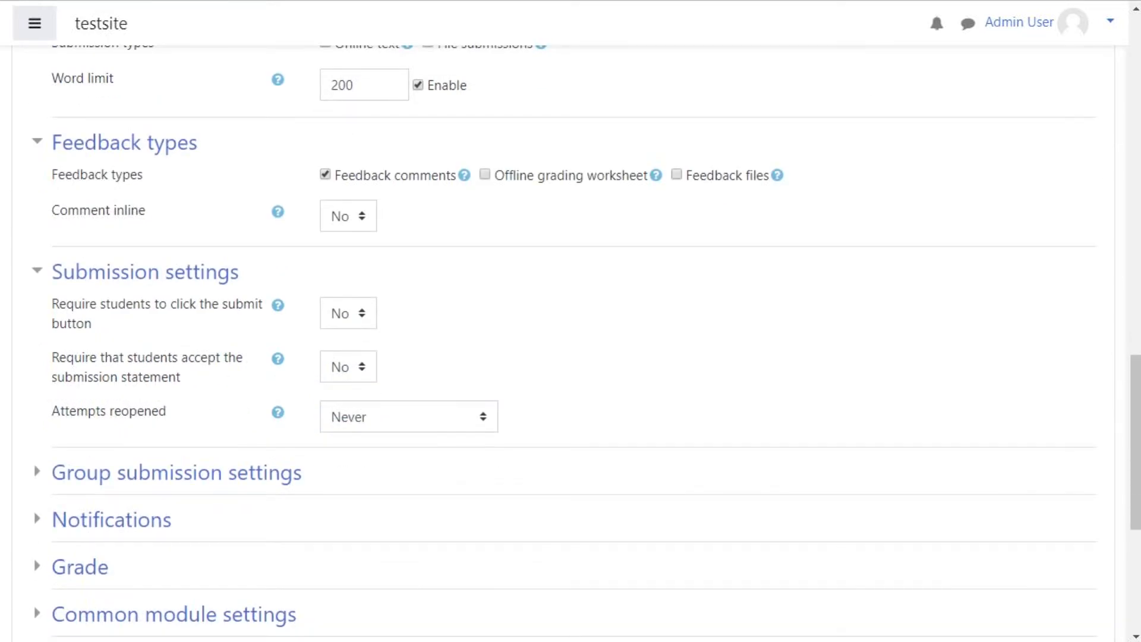
{"action": "scroll", "coordinate": [179, 469], "scroll_direction": "down", "scroll_amount": 1}
{"action": "scroll", "coordinate": [119, 341], "scroll_direction": "down", "scroll_amount": 2}
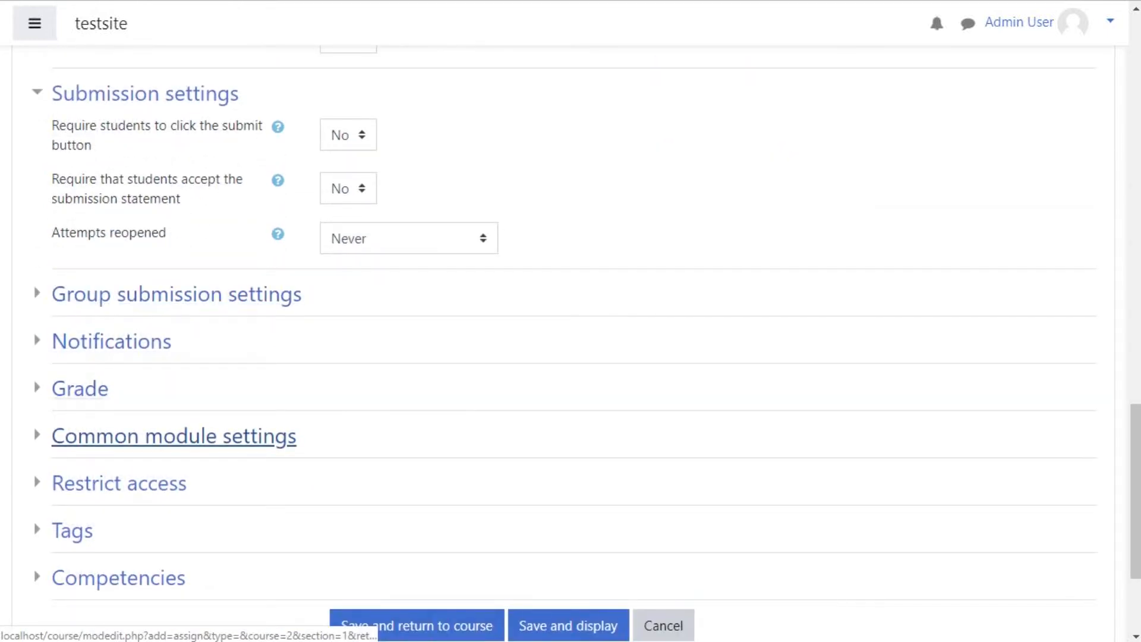
{"action": "left_click", "coordinate": [79, 388]}
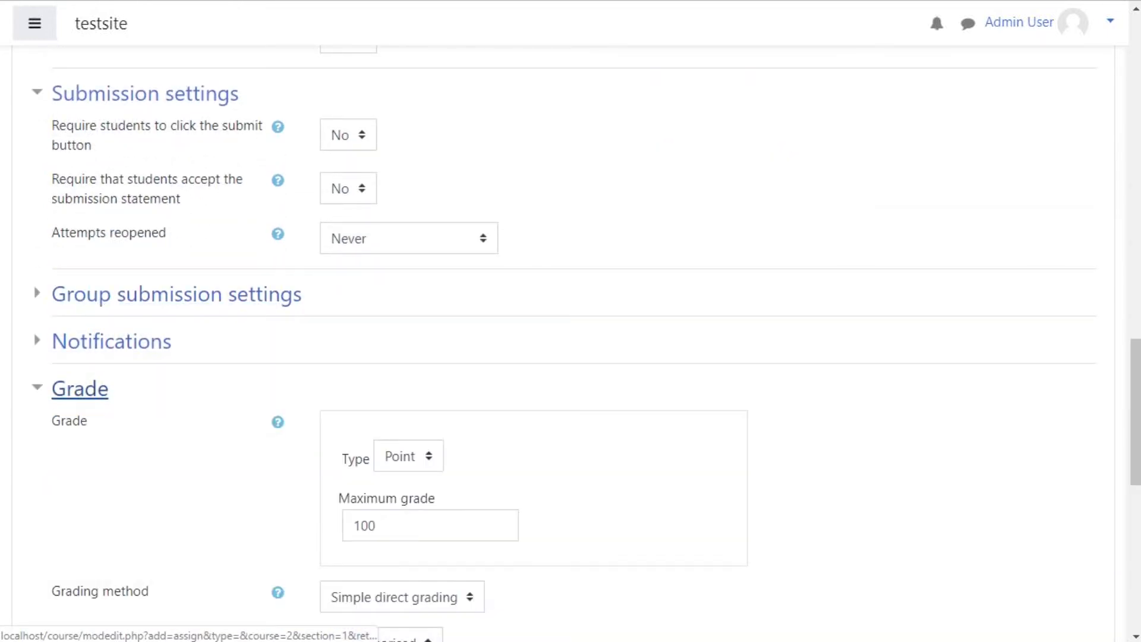
{"action": "scroll", "coordinate": [80, 388], "scroll_direction": "down", "scroll_amount": 1}
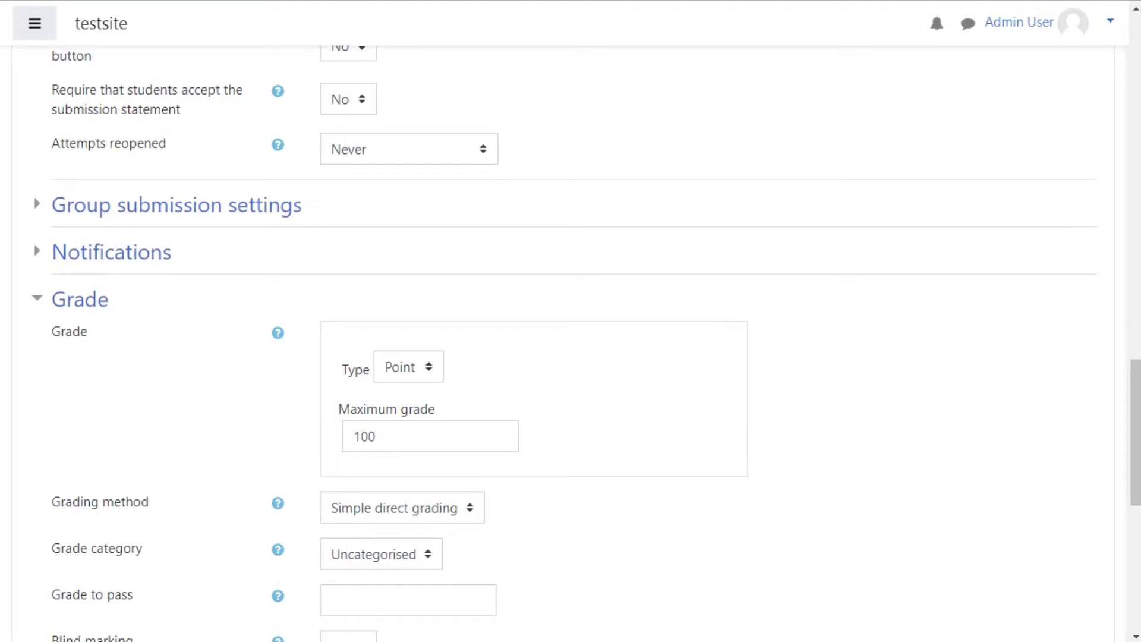
- Look at the scales offered by the Scale grade type and return the grade type to Point
{"action": "double_click", "coordinate": [385, 436]}
{"action": "left_click", "coordinate": [409, 366]}
{"action": "left_click", "coordinate": [400, 411]}
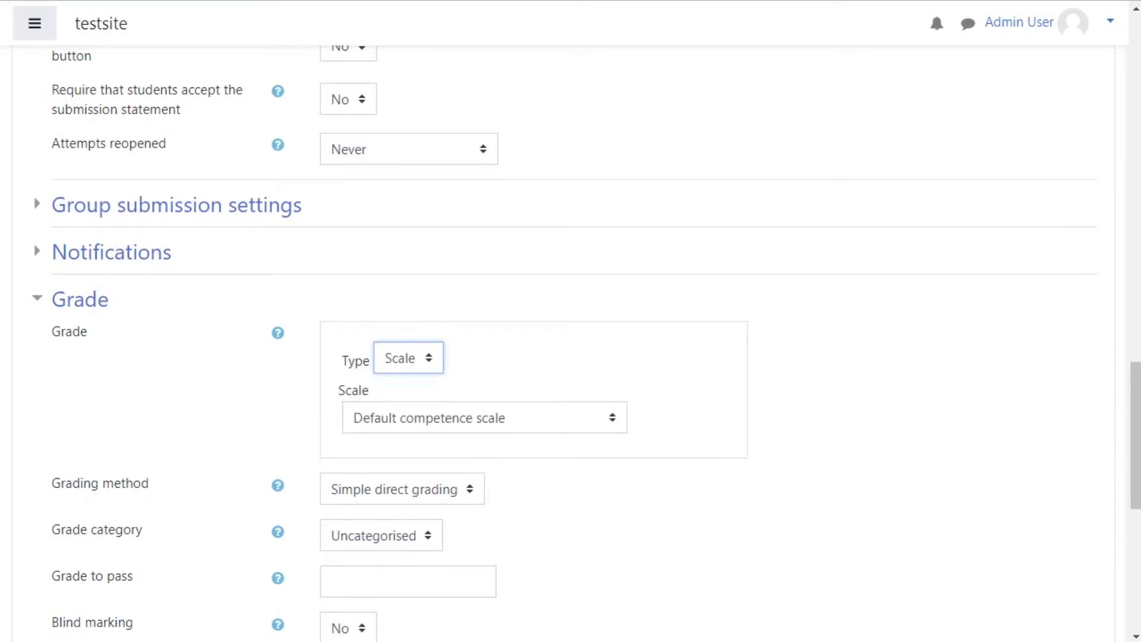
{"action": "left_click", "coordinate": [484, 417]}
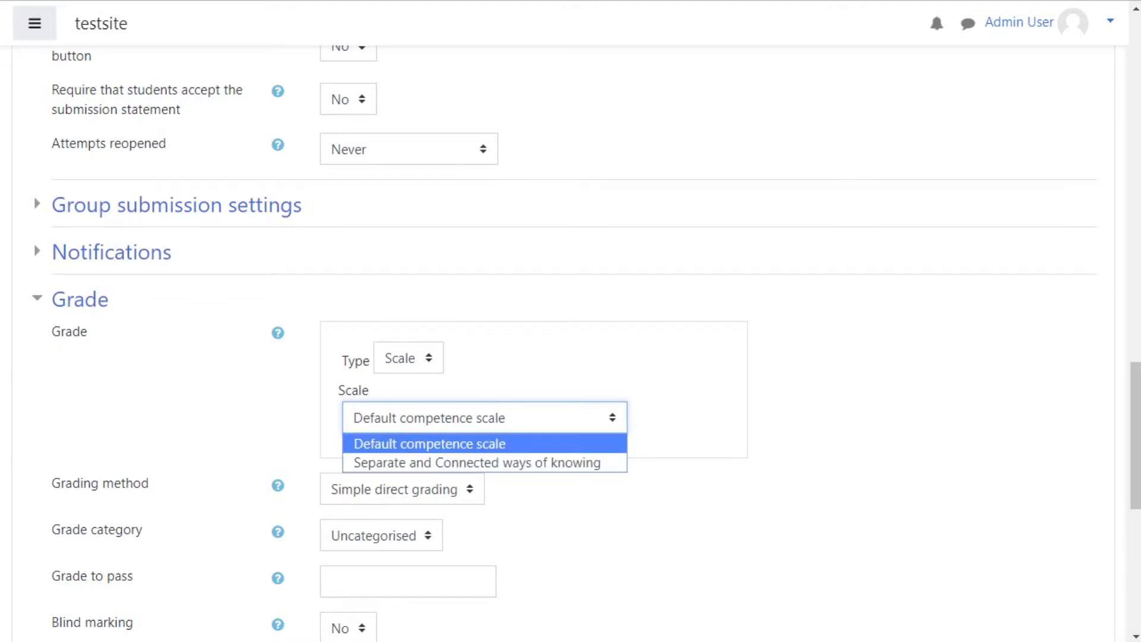
{"action": "left_click", "coordinate": [408, 358]}
{"action": "left_click", "coordinate": [400, 420]}
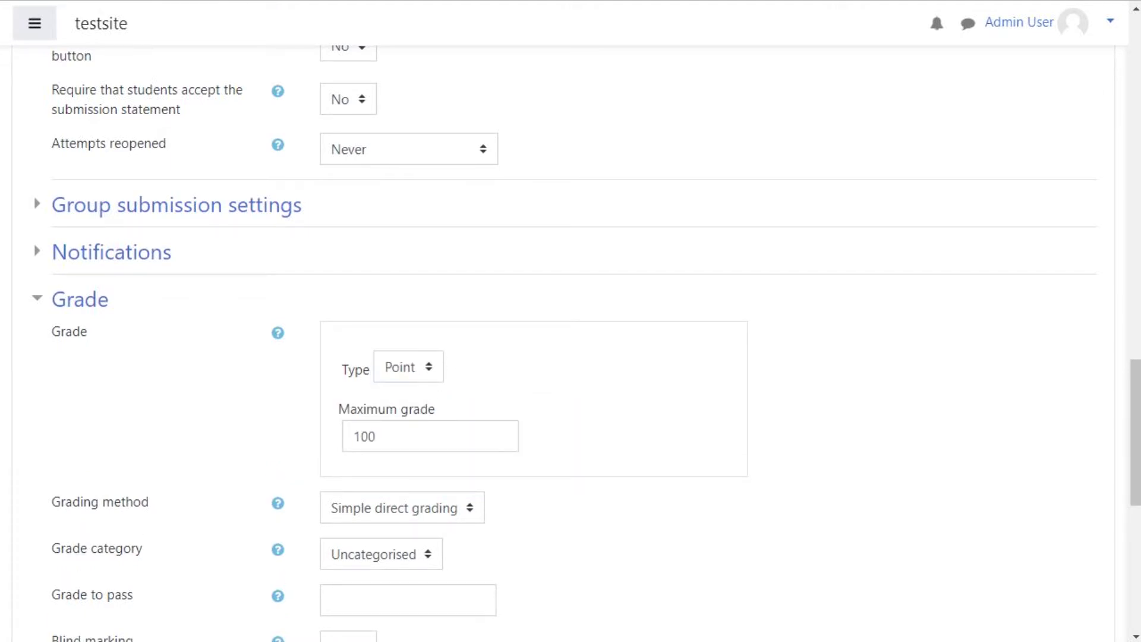
- Review the remaining grade settings, from the grading method and Grade to pass through to the marking workflow
{"action": "scroll", "coordinate": [570, 344], "scroll_direction": "down", "scroll_amount": 4}
{"action": "scroll", "coordinate": [570, 345], "scroll_direction": "up", "scroll_amount": 3}
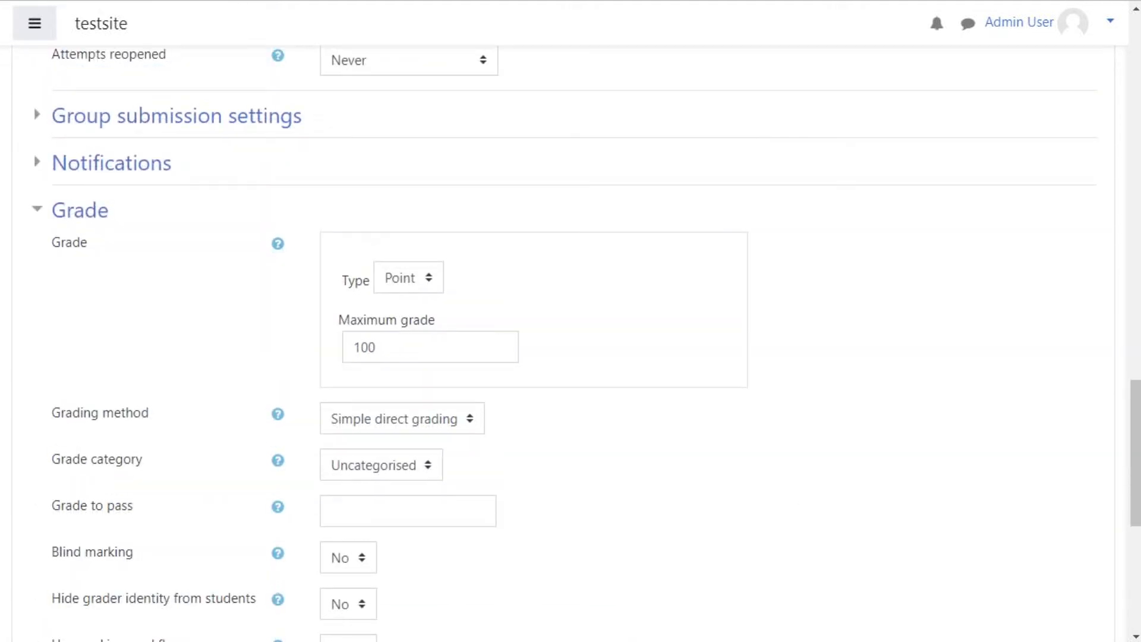
{"action": "scroll", "coordinate": [570, 345], "scroll_direction": "down", "scroll_amount": 1}
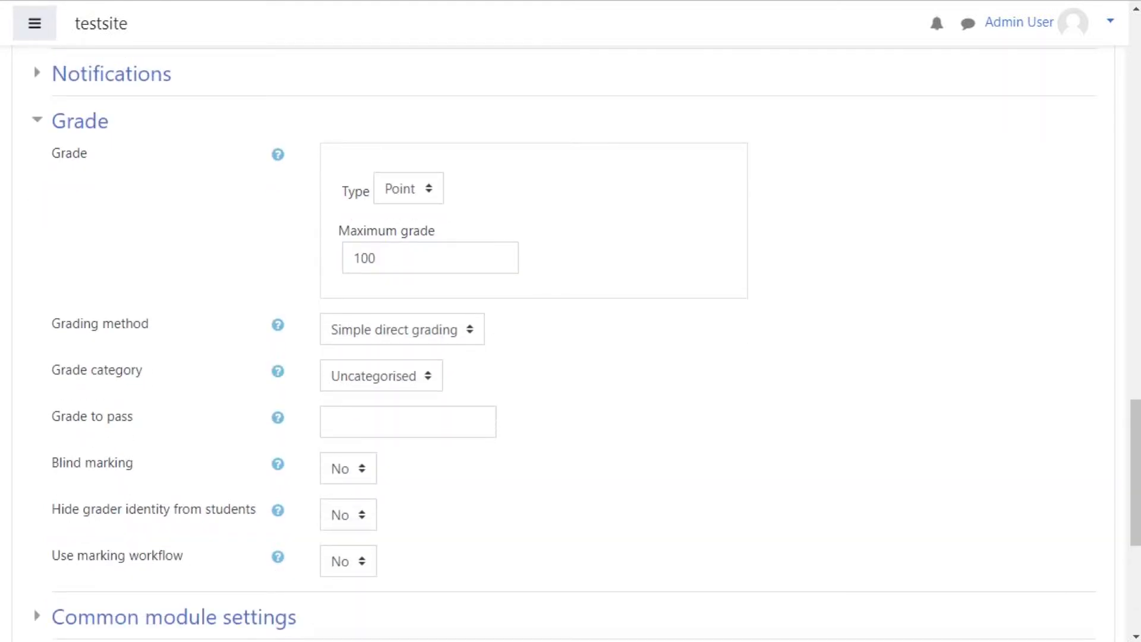
{"action": "scroll", "coordinate": [570, 345], "scroll_direction": "down", "scroll_amount": 2}
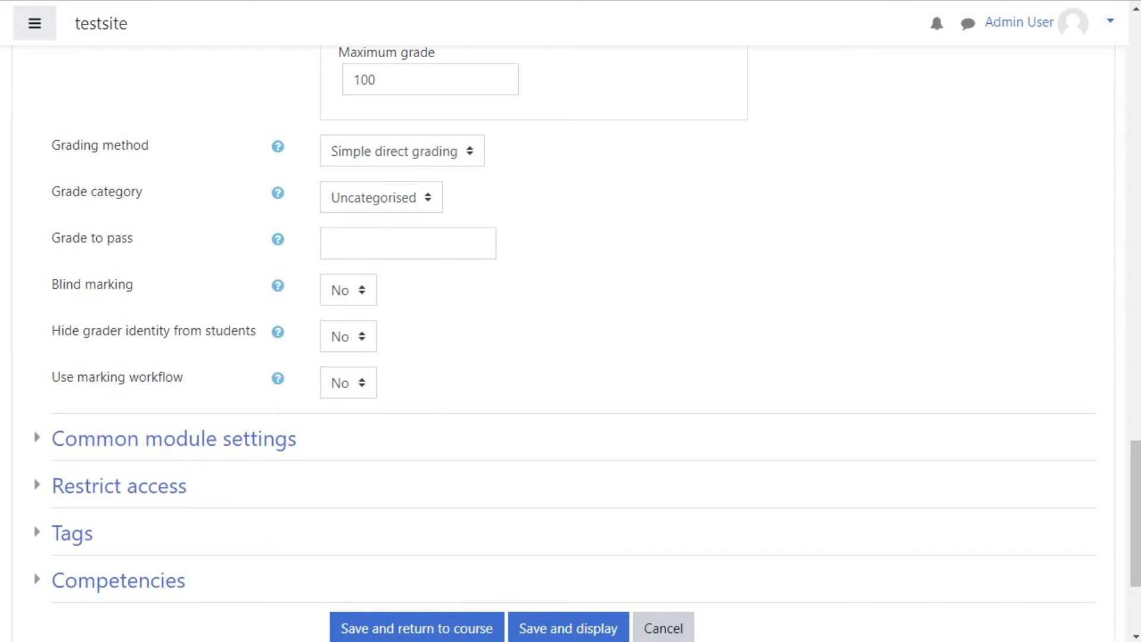
{"action": "left_click", "coordinate": [407, 243]}
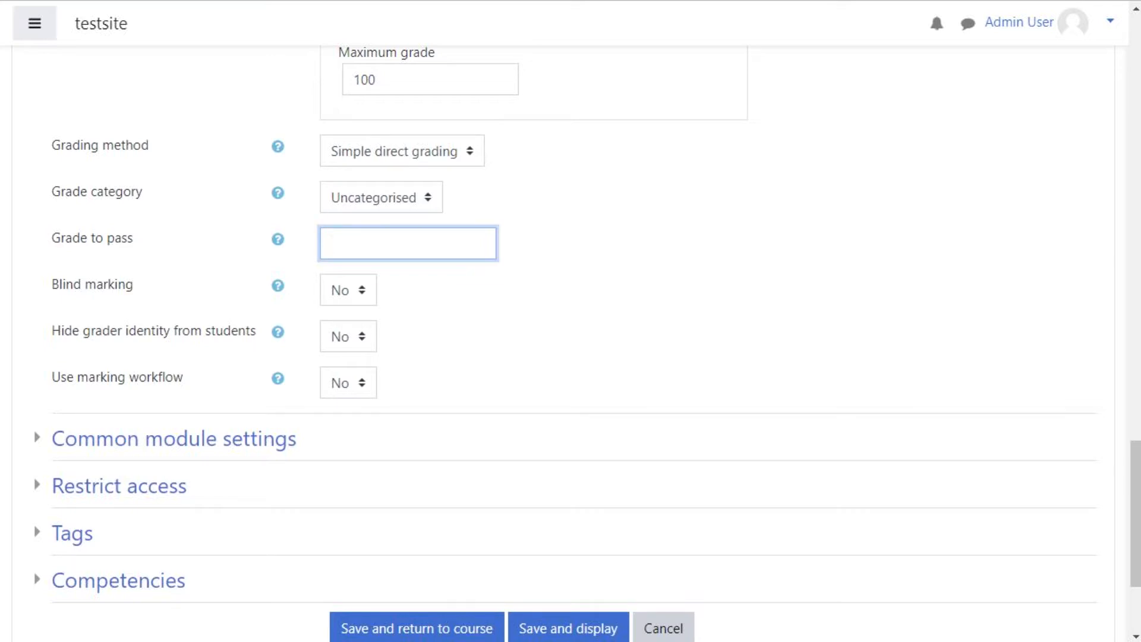
{"action": "scroll", "coordinate": [571, 321], "scroll_direction": "down", "scroll_amount": 2}
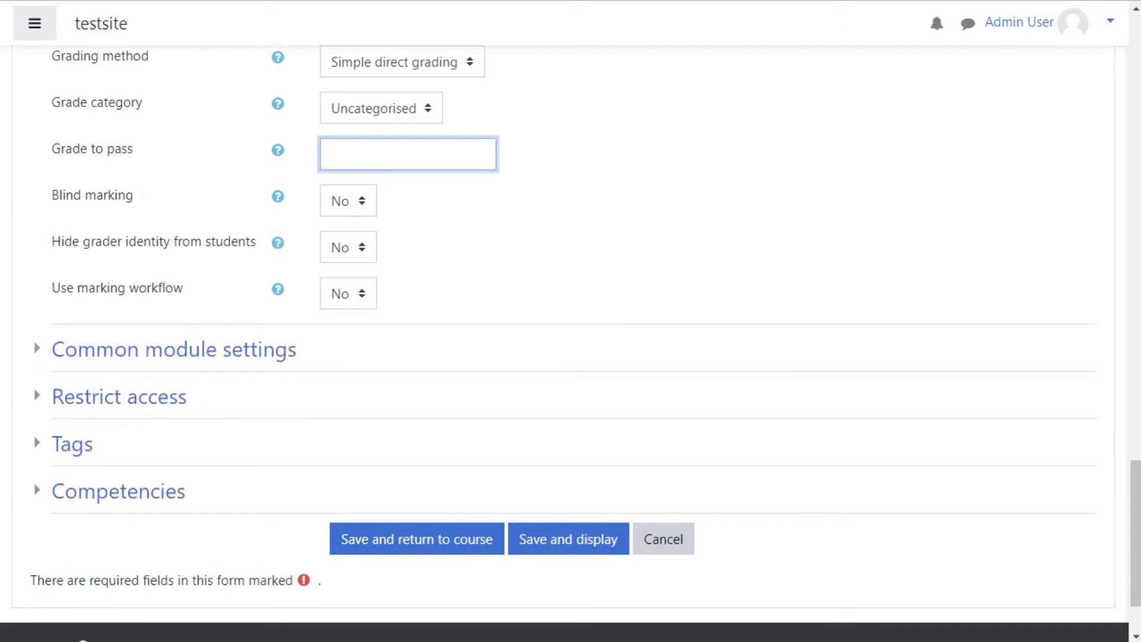
- Check the assignment form's submission and feedback settings once more, and save the assignment so that it is displayed
{"action": "scroll", "coordinate": [107, 535], "scroll_direction": "up", "scroll_amount": 12}
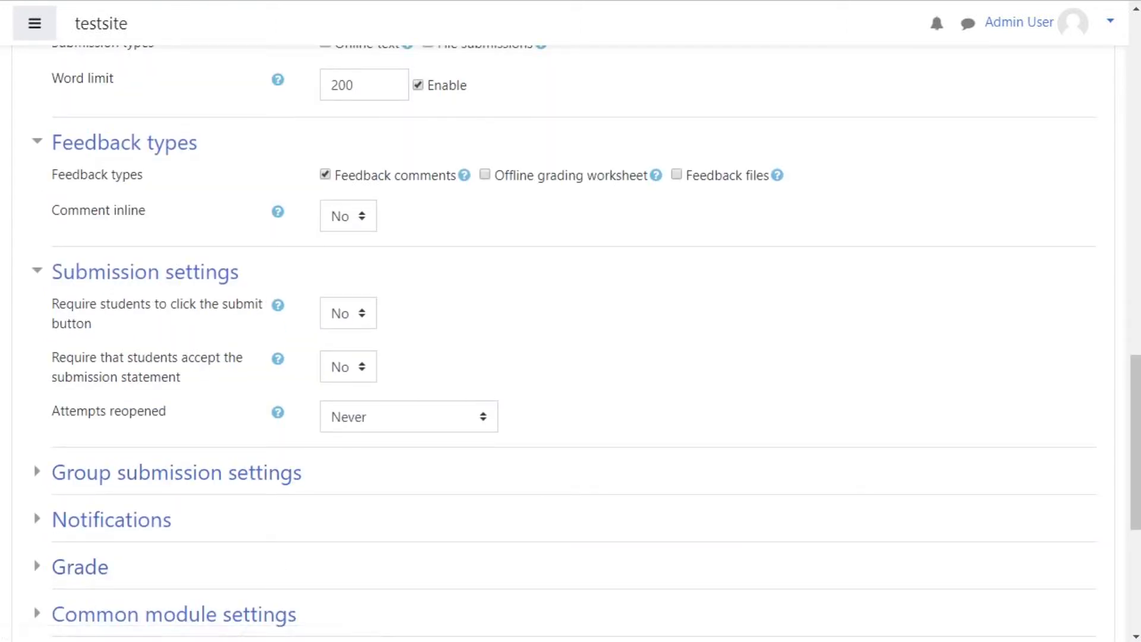
{"action": "scroll", "coordinate": [80, 567], "scroll_direction": "up", "scroll_amount": 3}
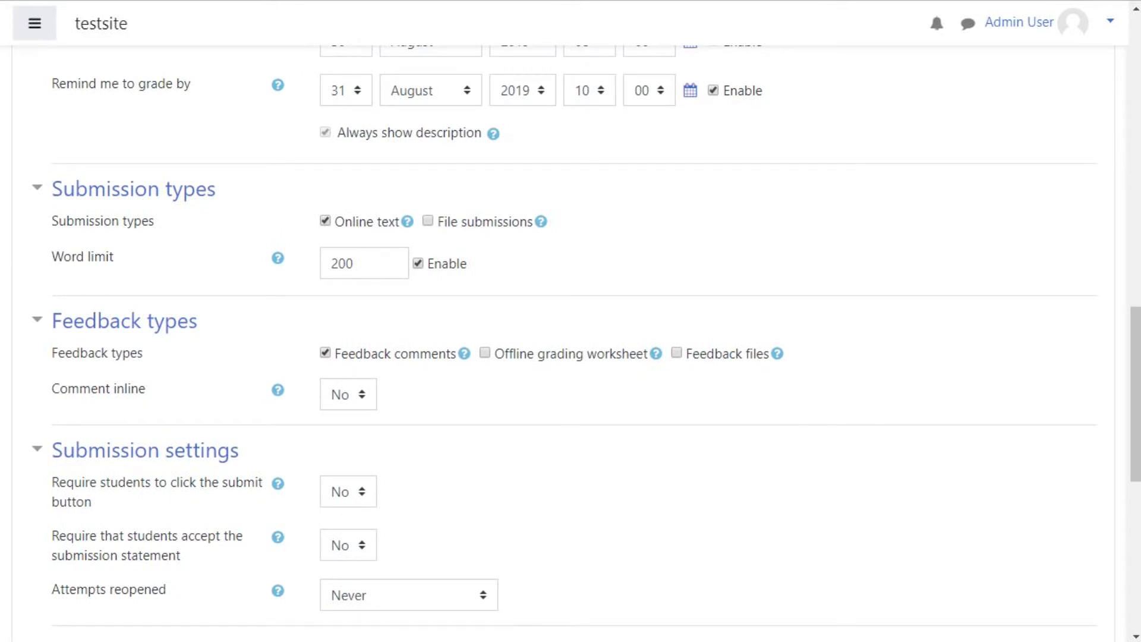
{"action": "scroll", "coordinate": [571, 357], "scroll_direction": "down", "scroll_amount": 9}
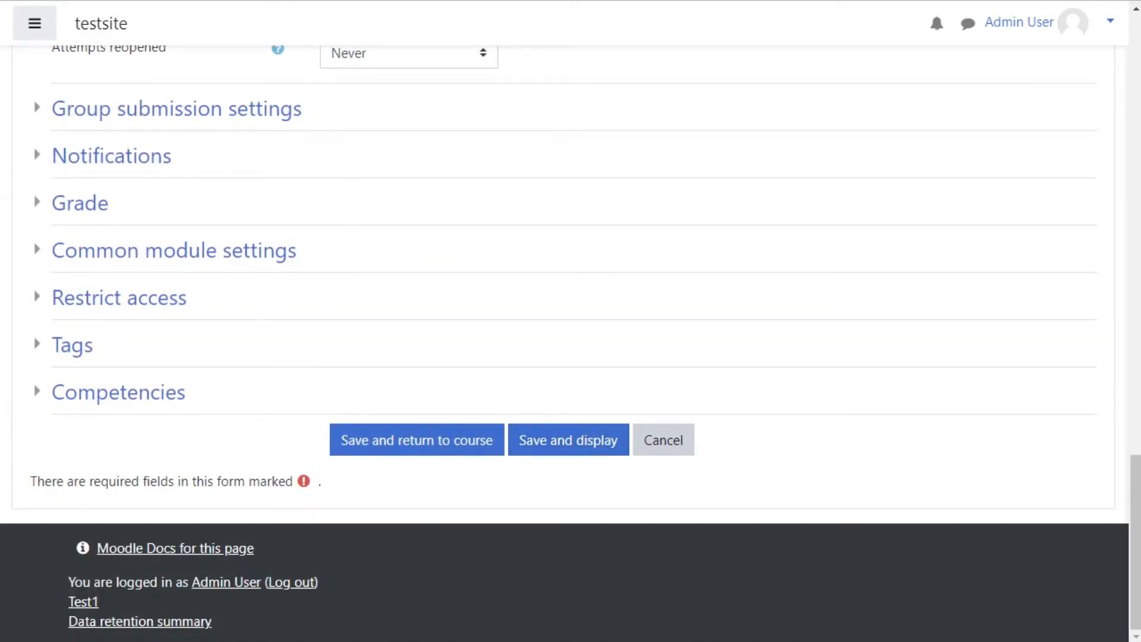
{"action": "left_click", "coordinate": [569, 439]}
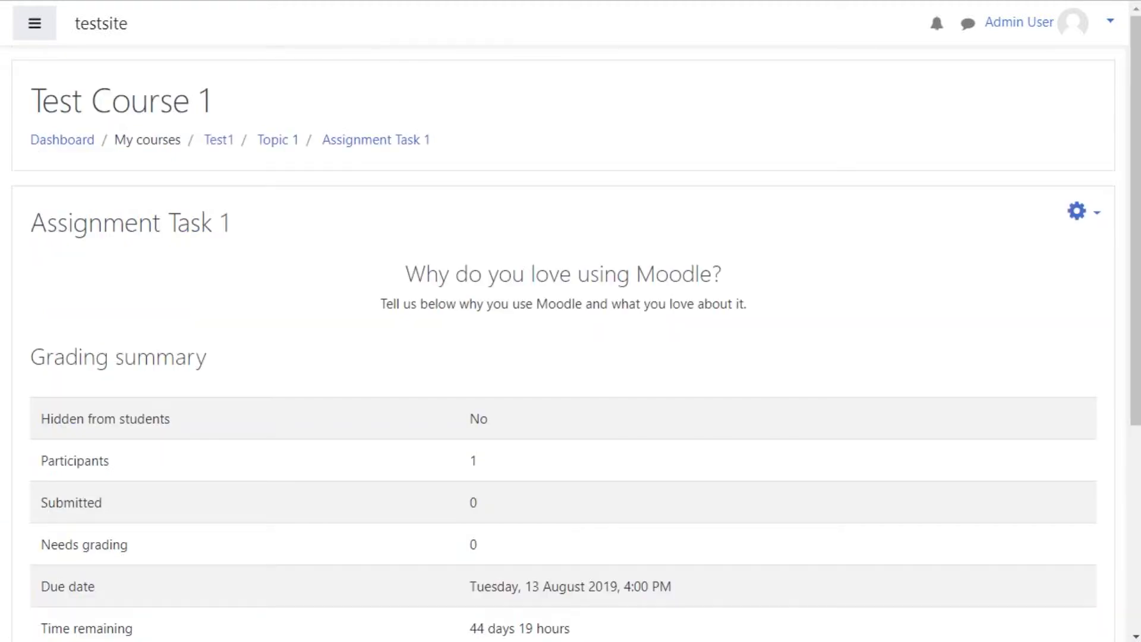
- Review the saved assignment's title, description and grading summary
{"action": "left_click_drag", "start_coordinate": [103, 223], "coordinate": [229, 223]}
{"action": "left_click", "coordinate": [230, 224]}
{"action": "left_click_drag", "start_coordinate": [406, 274], "coordinate": [722, 274]}
{"action": "left_click_drag", "start_coordinate": [385, 304], "coordinate": [746, 305]}
{"action": "left_click", "coordinate": [747, 304]}
{"action": "scroll", "coordinate": [570, 320], "scroll_direction": "down", "scroll_amount": 5}
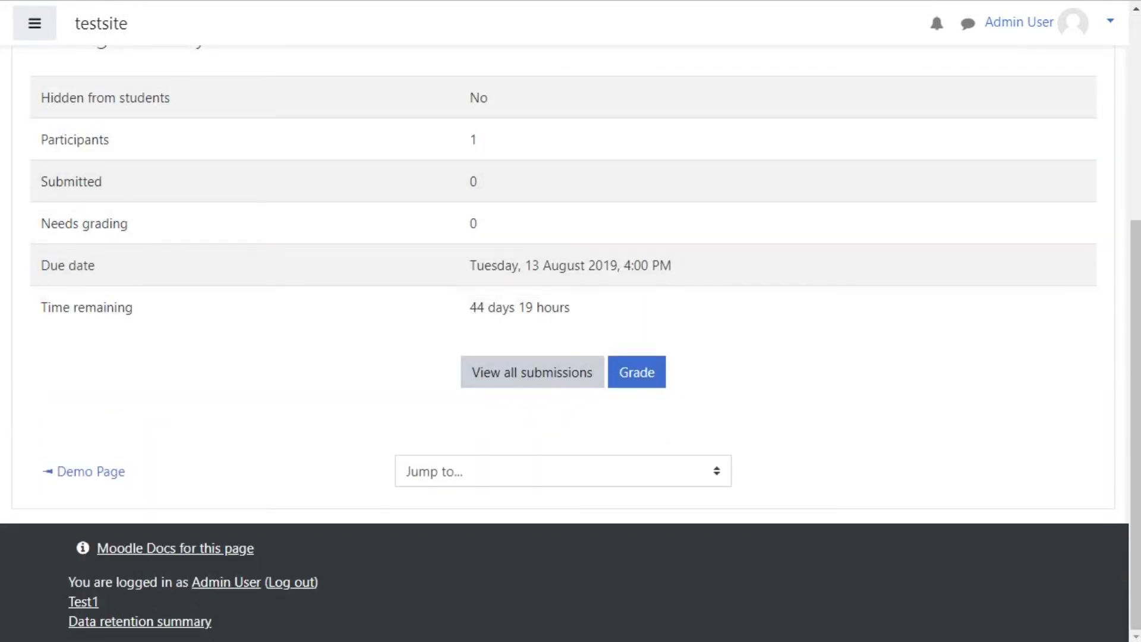
- Open the list of all submissions for Assignment Task 1 and look across its columns
{"action": "left_click", "coordinate": [532, 372]}
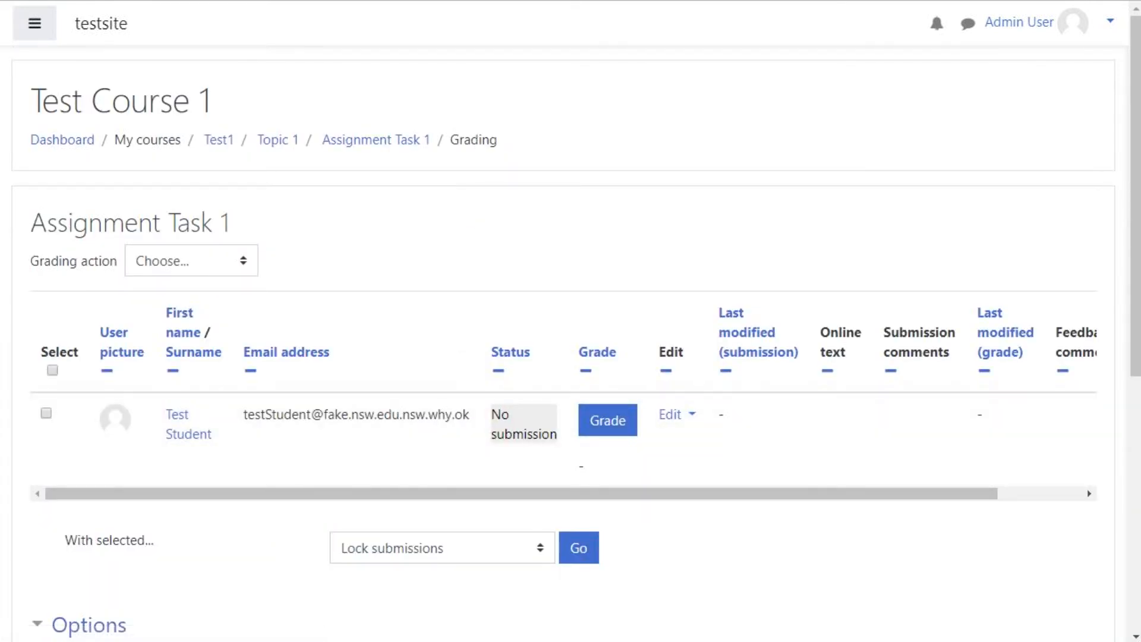
{"action": "scroll", "coordinate": [534, 493], "scroll_direction": "right", "scroll_amount": 3}
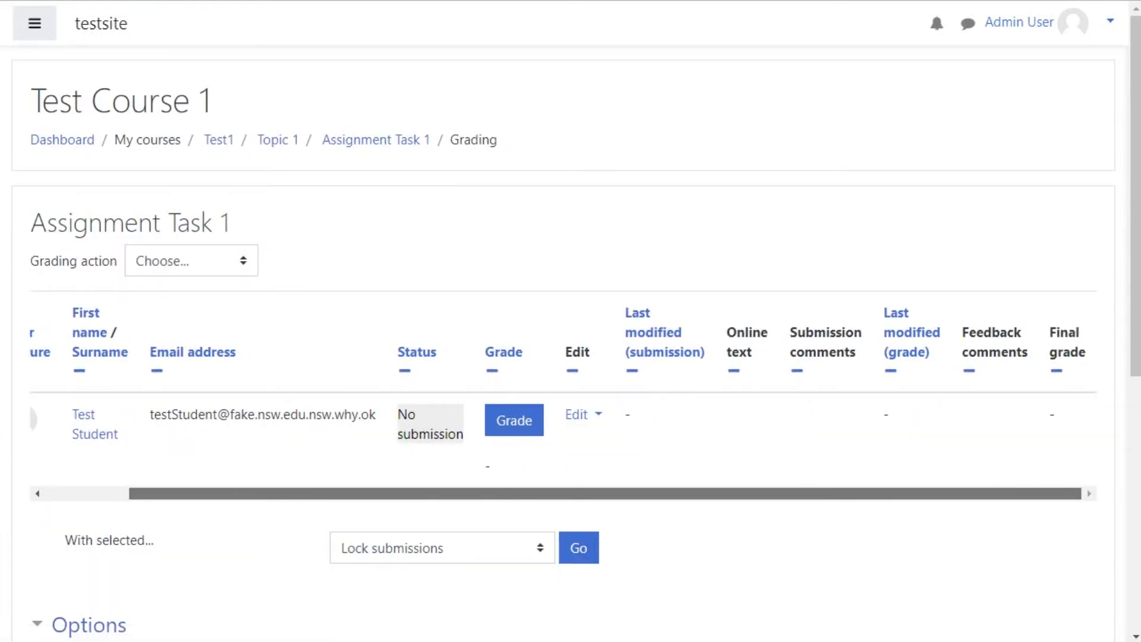
{"action": "scroll", "coordinate": [535, 415], "scroll_direction": "left", "scroll_amount": 3}
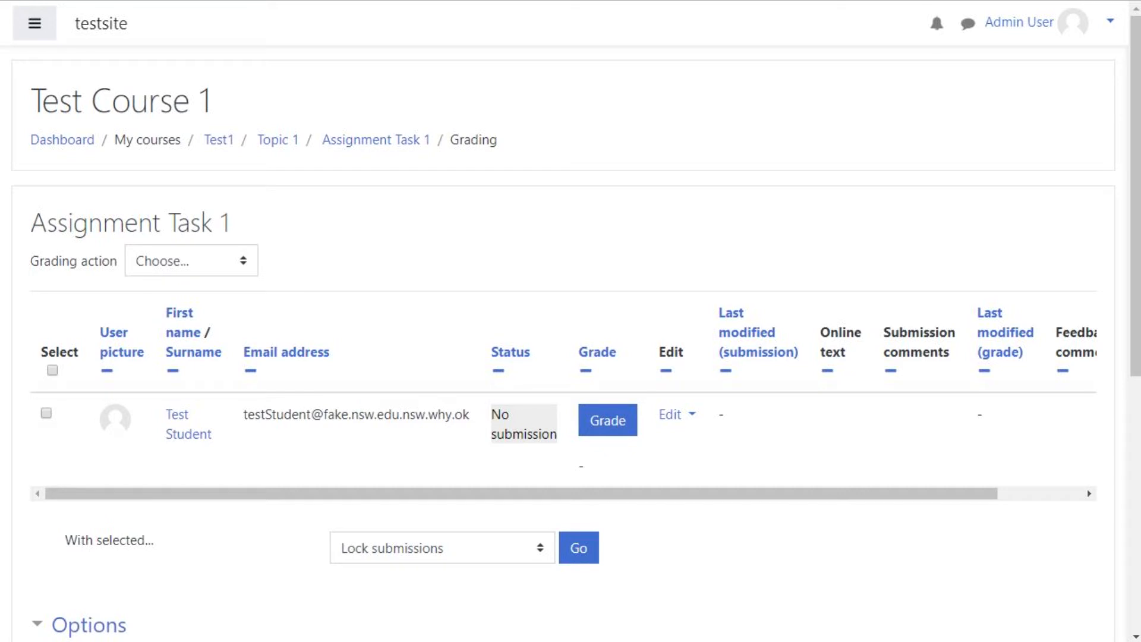
- Open the grading page for the listed student and look at the users available to switch to
{"action": "left_click", "coordinate": [607, 420]}
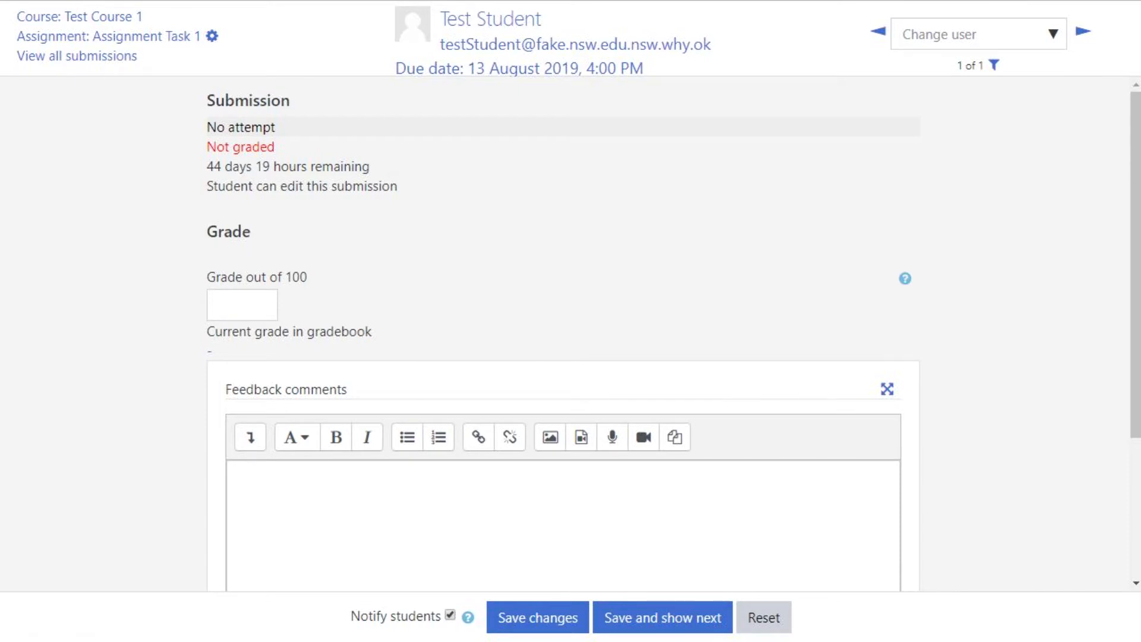
{"action": "left_click", "coordinate": [902, 34]}
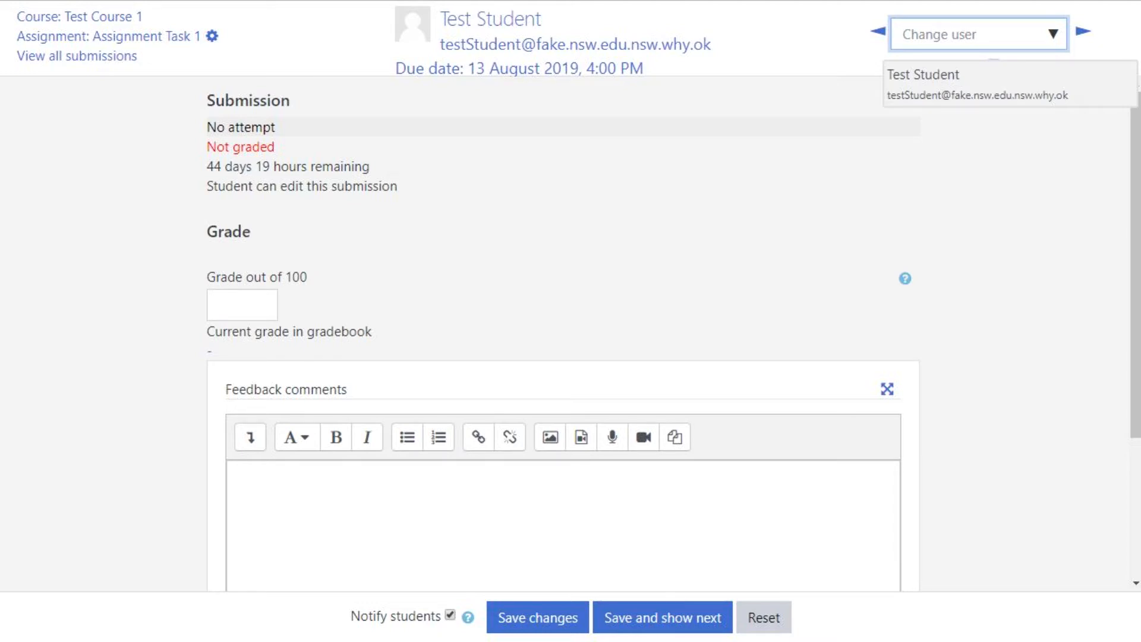
{"action": "left_click", "coordinate": [594, 232]}
{"action": "scroll", "coordinate": [563, 333], "scroll_direction": "down", "scroll_amount": 3}
{"action": "scroll", "coordinate": [564, 333], "scroll_direction": "up", "scroll_amount": 3}
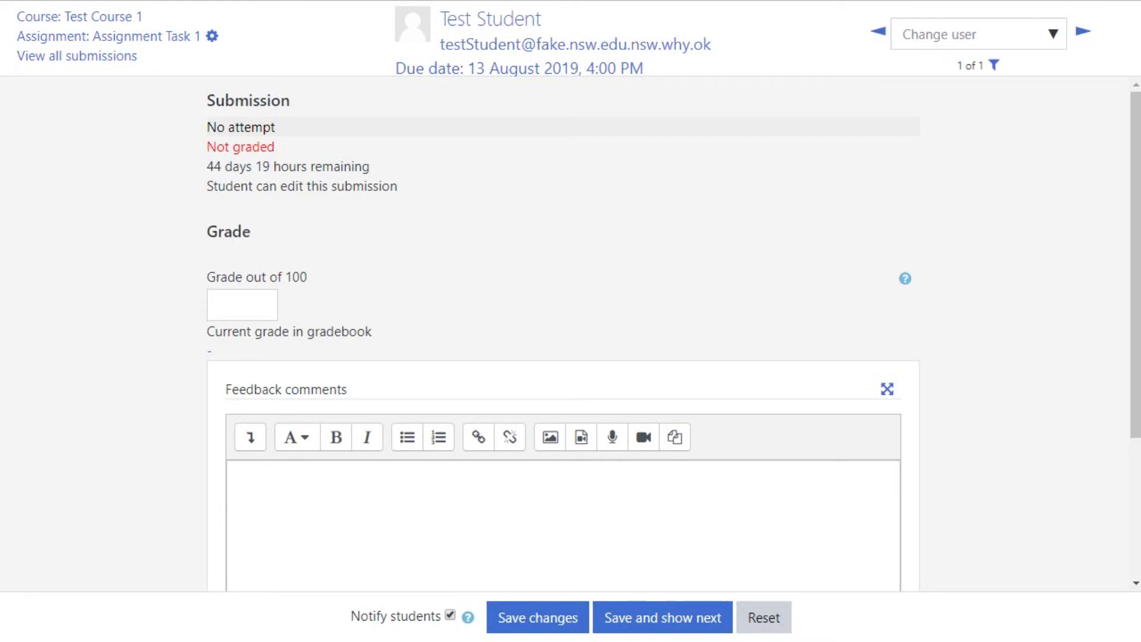
- Give the student a grade of 90 with the feedback comment "good job" and save the grading
{"action": "left_click", "coordinate": [242, 305]}
{"action": "type", "text": "90"}
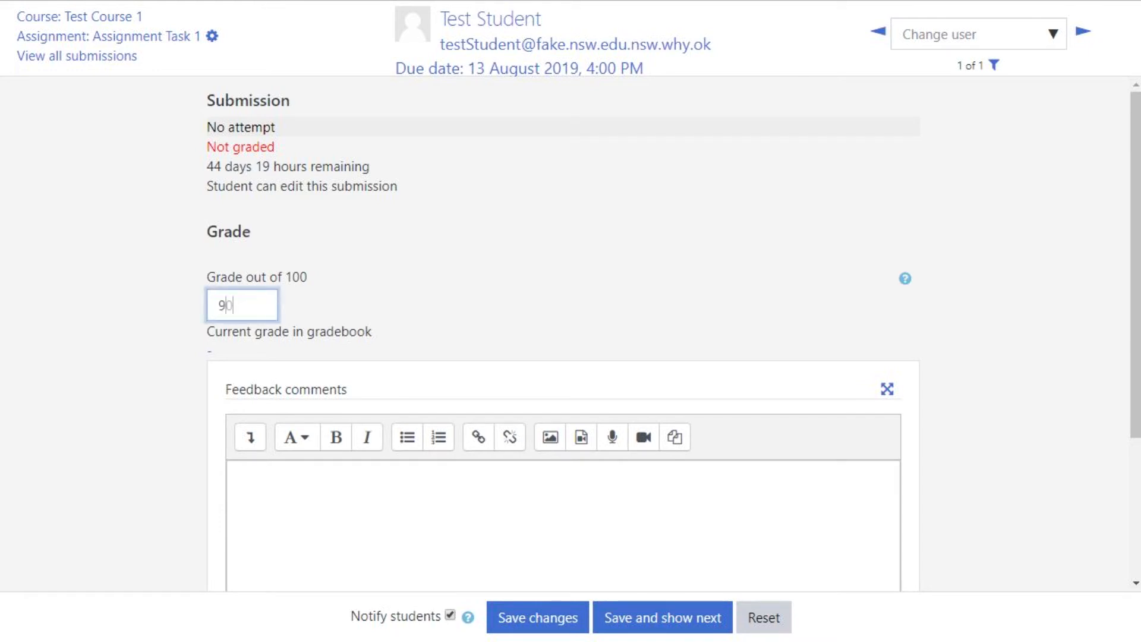
{"action": "scroll", "coordinate": [563, 333], "scroll_direction": "down", "scroll_amount": 2}
{"action": "scroll", "coordinate": [563, 333], "scroll_direction": "down", "scroll_amount": 2}
{"action": "left_click", "coordinate": [239, 271]}
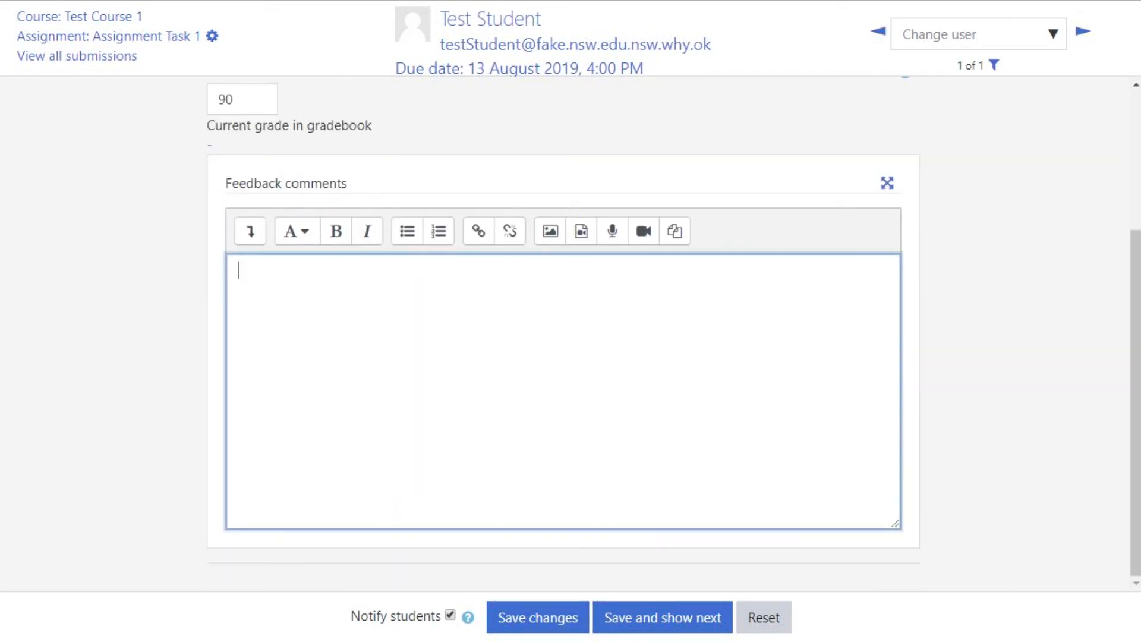
{"action": "type", "text": "good job"}
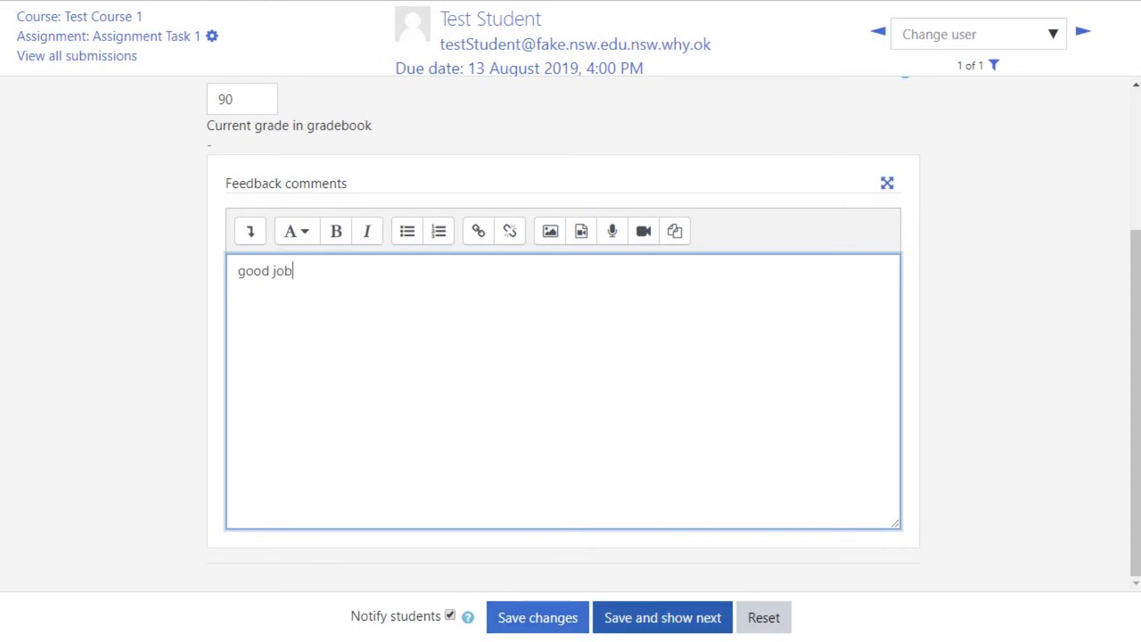
{"action": "left_click", "coordinate": [663, 617]}
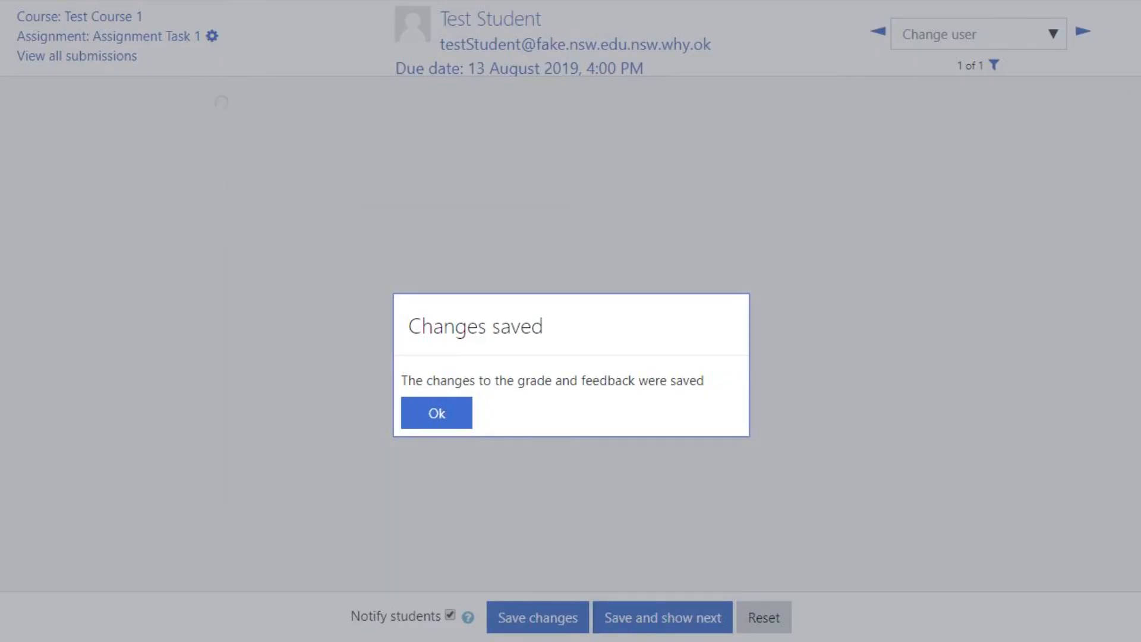
{"action": "left_click", "coordinate": [437, 413]}
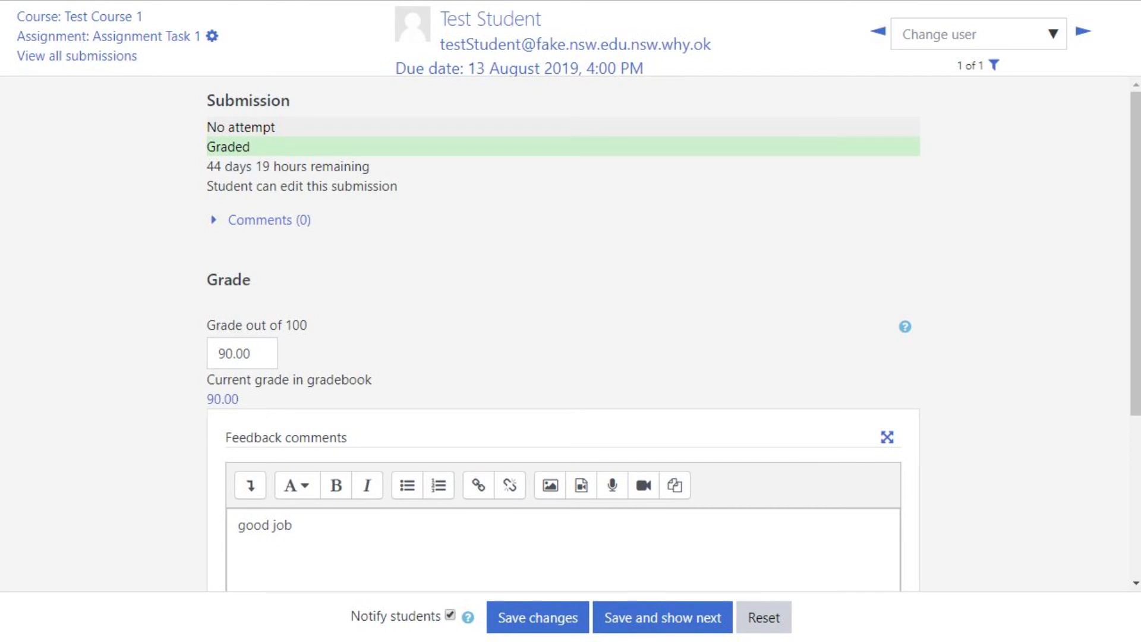
- View the student's online text from the submissions list, and return to the overview of Assignment Task 1
{"action": "left_click", "coordinate": [76, 56]}
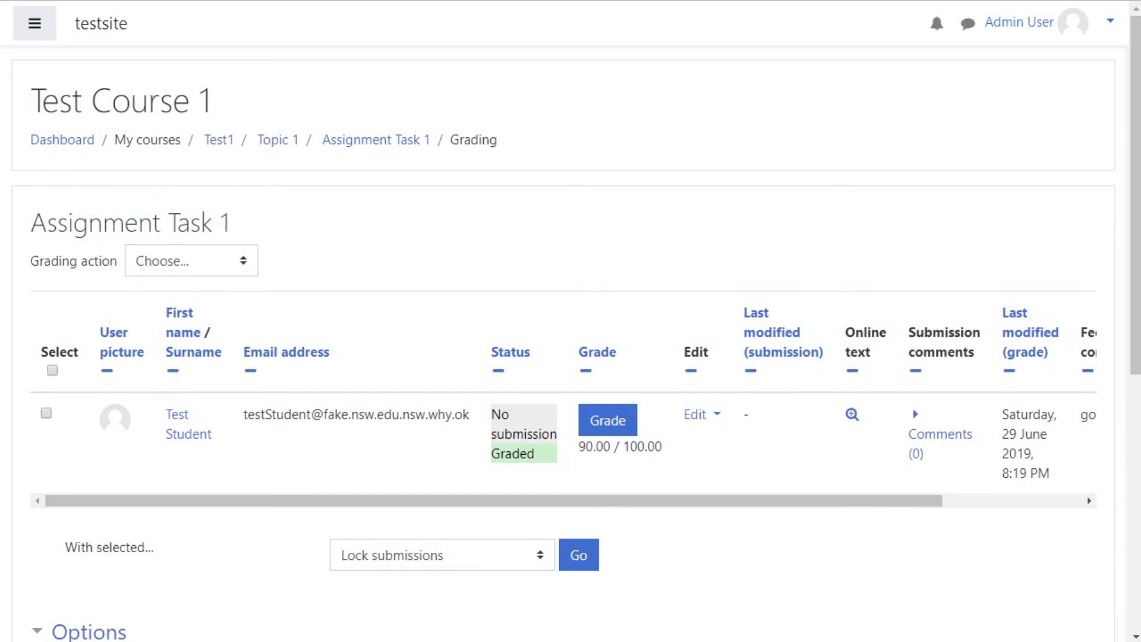
{"action": "left_click", "coordinate": [852, 414]}
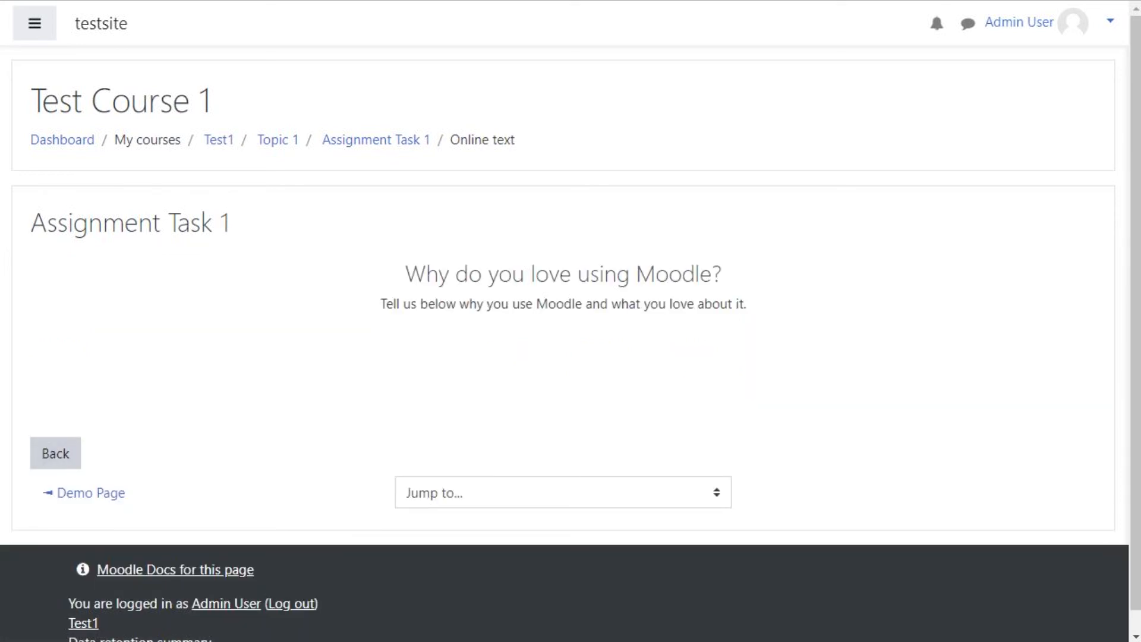
{"action": "left_click", "coordinate": [375, 140]}
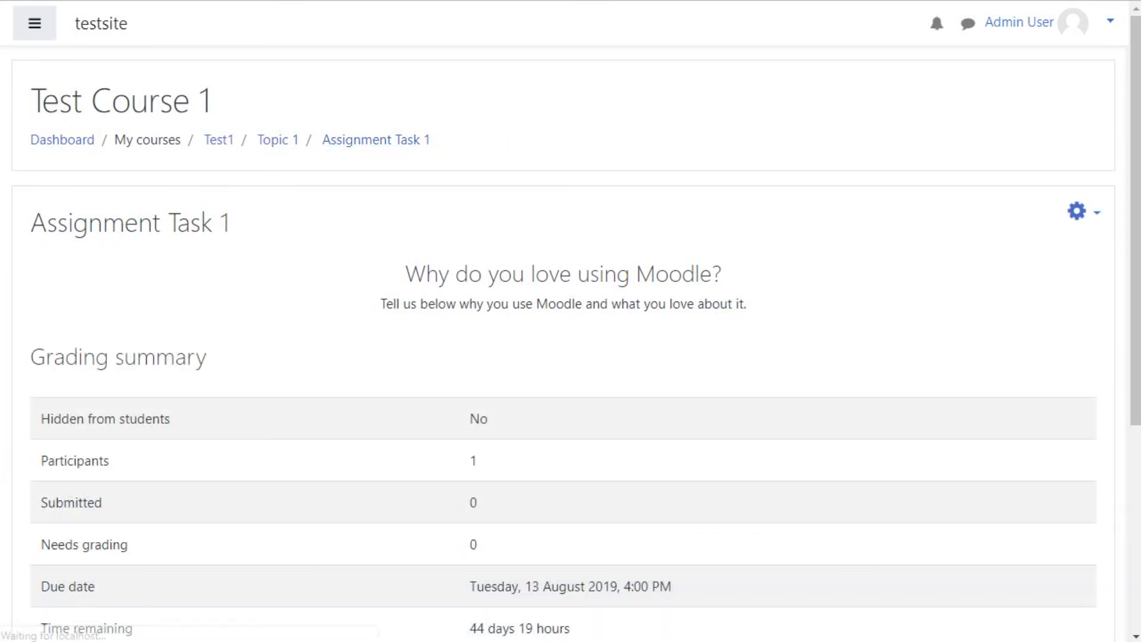
{"action": "scroll", "coordinate": [563, 297], "scroll_direction": "down", "scroll_amount": 5}
{"action": "scroll", "coordinate": [563, 297], "scroll_direction": "up", "scroll_amount": 5}
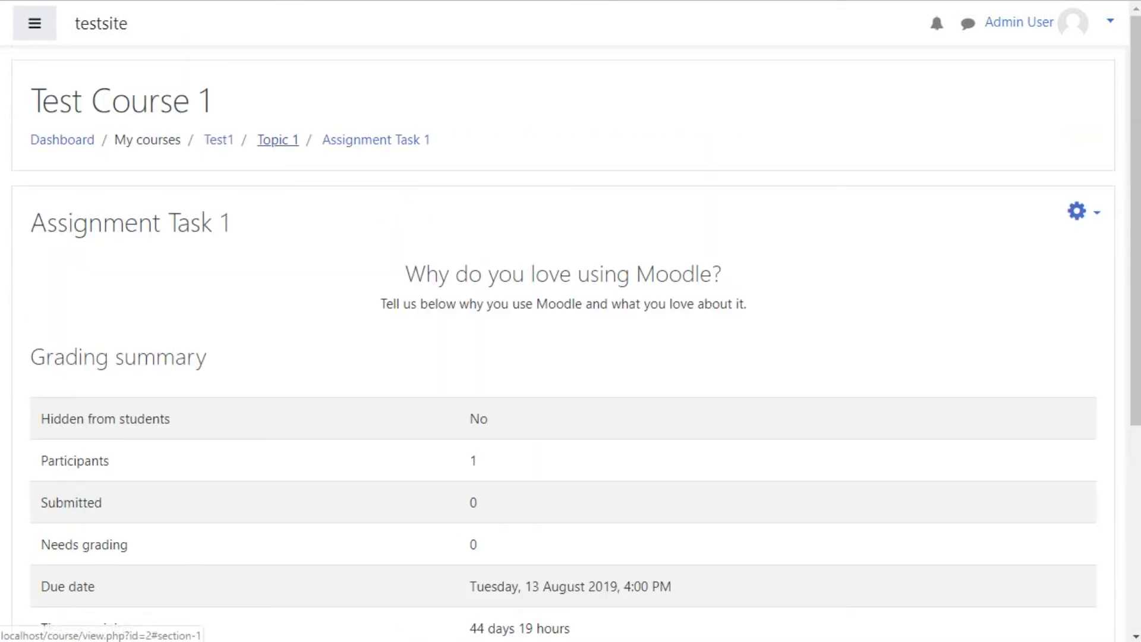
- Return to Topic 1 on the course page and look at its listed activities
{"action": "left_click", "coordinate": [277, 140]}
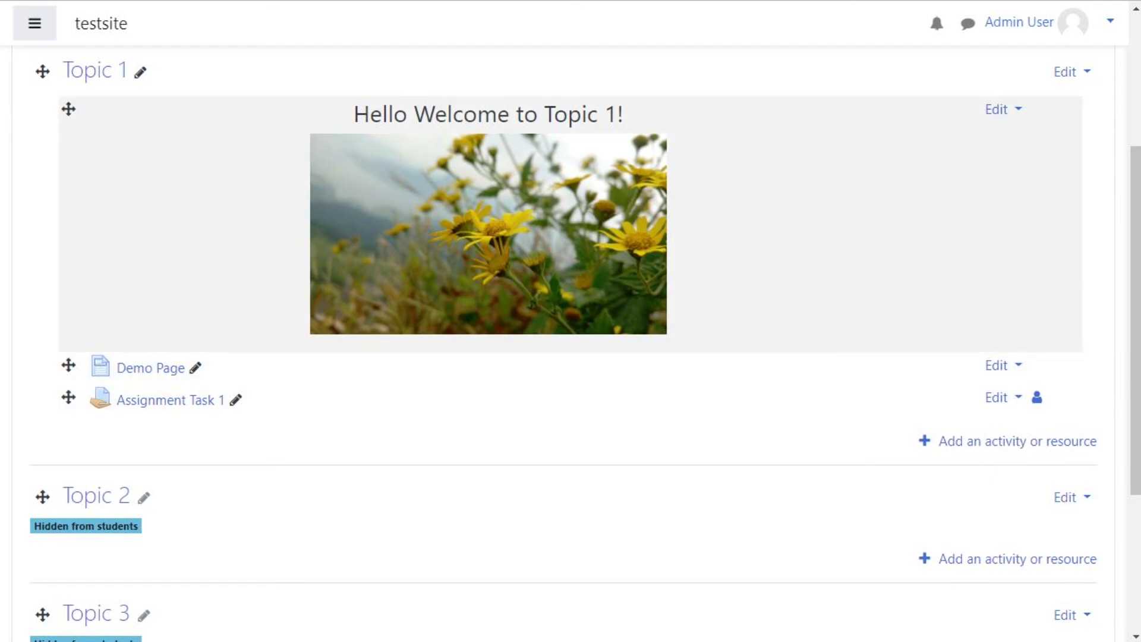
{"action": "scroll", "coordinate": [570, 356], "scroll_direction": "up", "scroll_amount": 4}
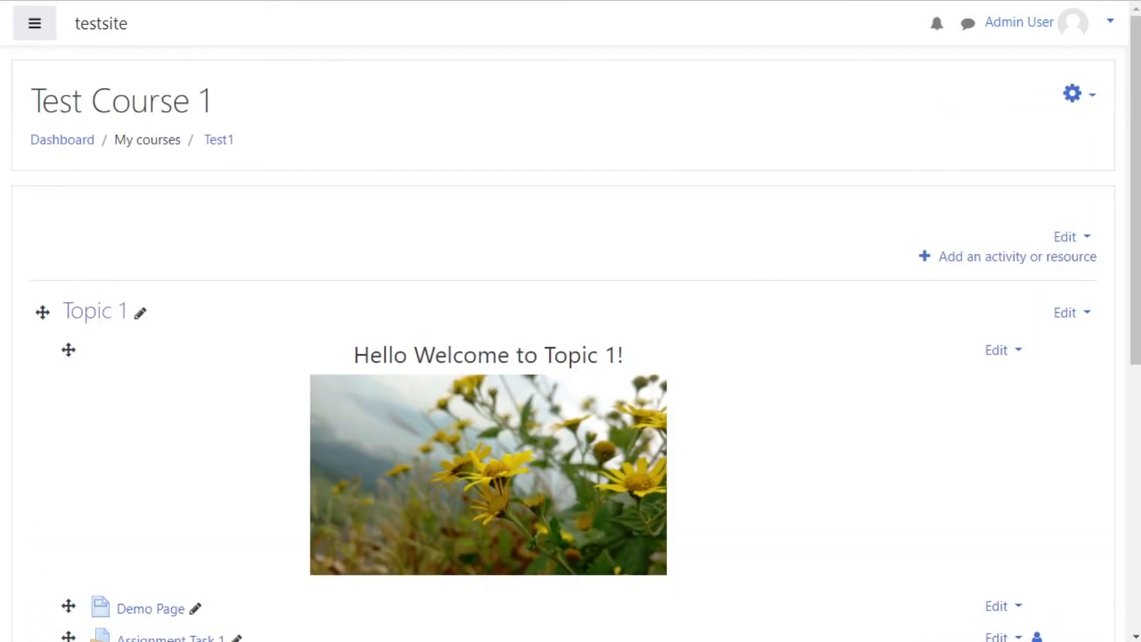
{"action": "scroll", "coordinate": [571, 357], "scroll_direction": "down", "scroll_amount": 3}
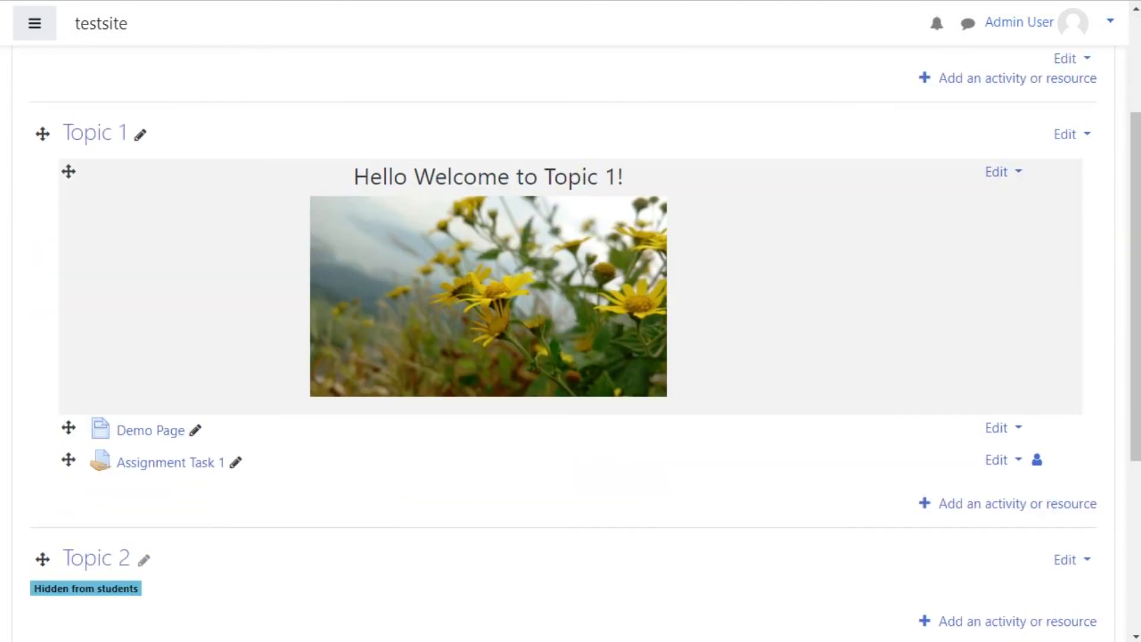